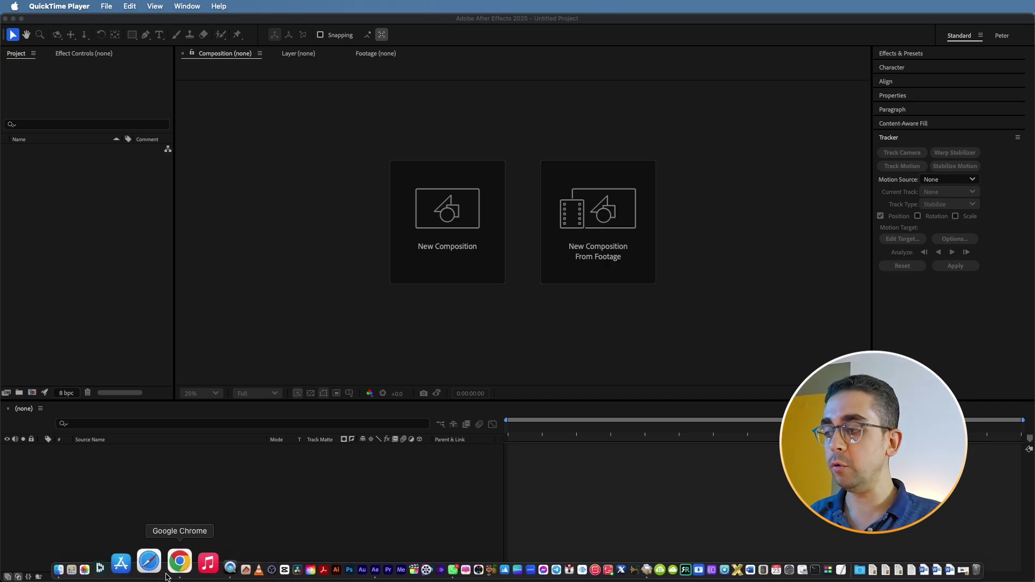
Switch to Google Chrome and add True Comp Duplicator to the cart with the name-your-own price set to 0.
click(177, 561)
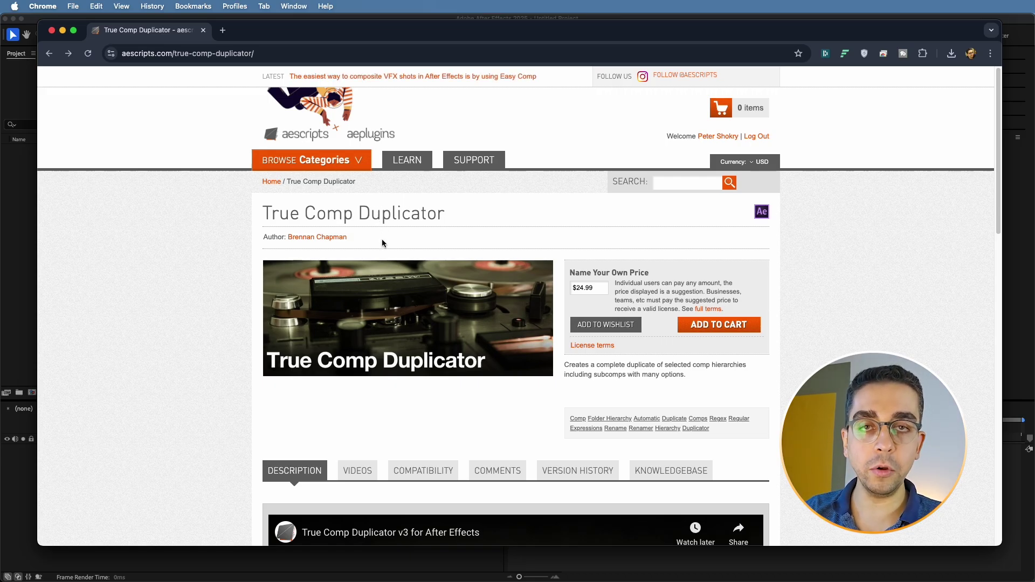
triple_click(593, 287)
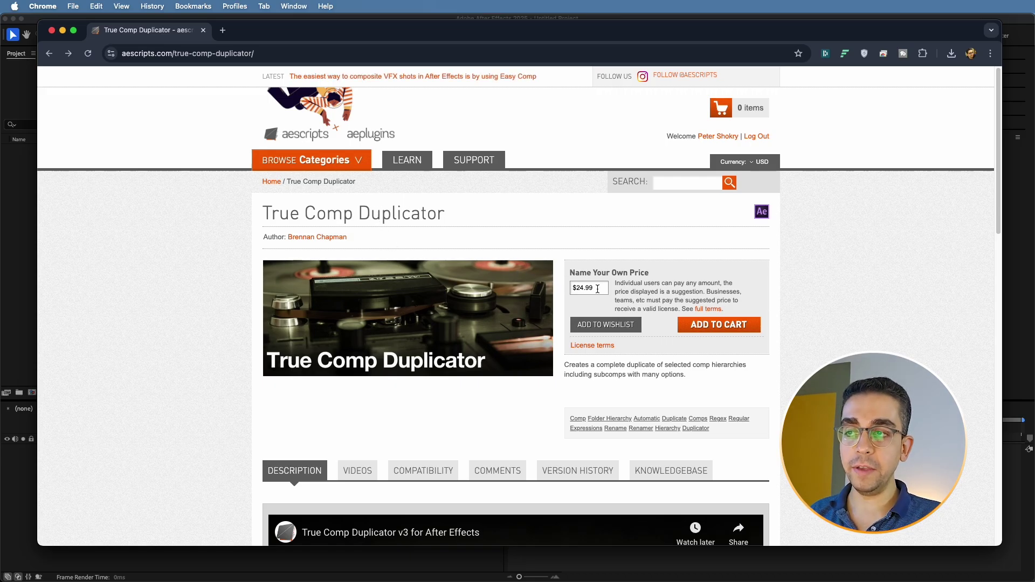
key(BackSpace)
click(574, 303)
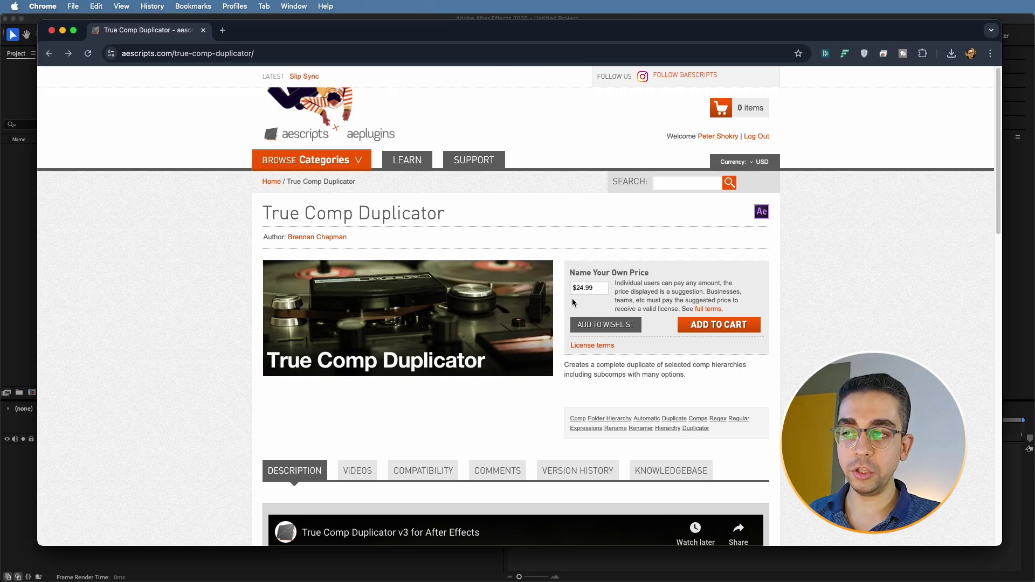
click(594, 289)
click(615, 287)
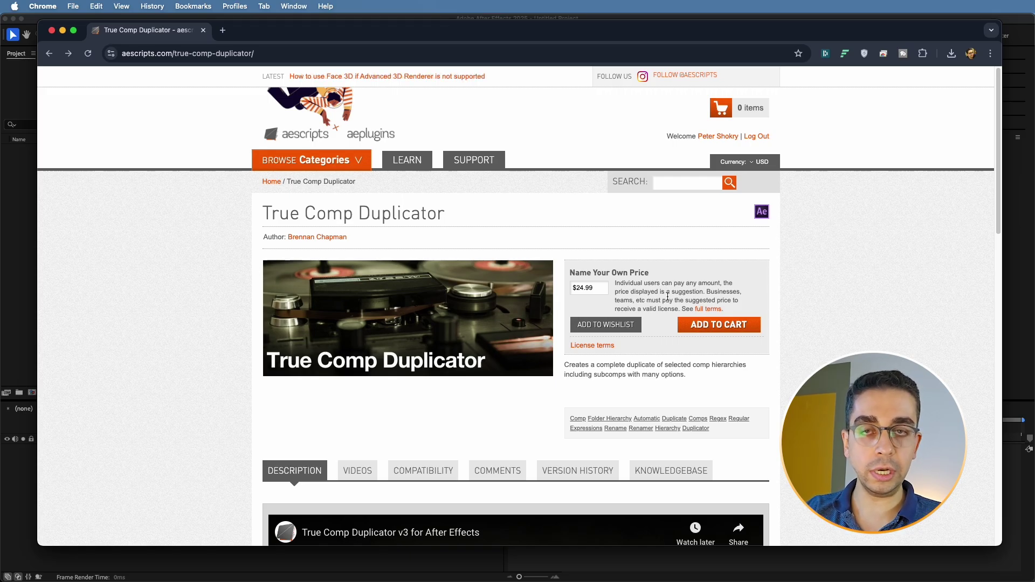
triple_click(600, 287)
key(BackSpace)
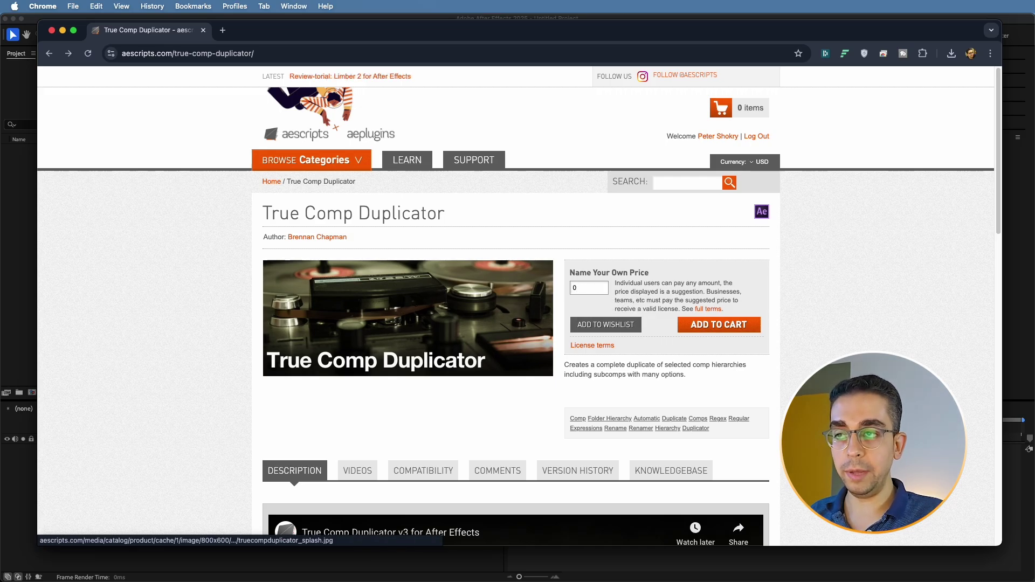
click(658, 281)
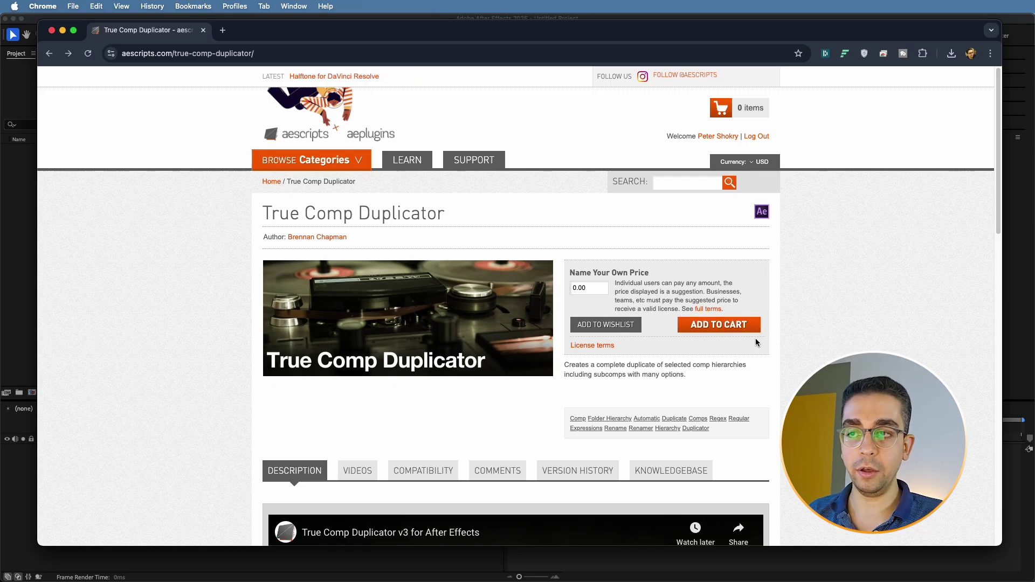
click(714, 329)
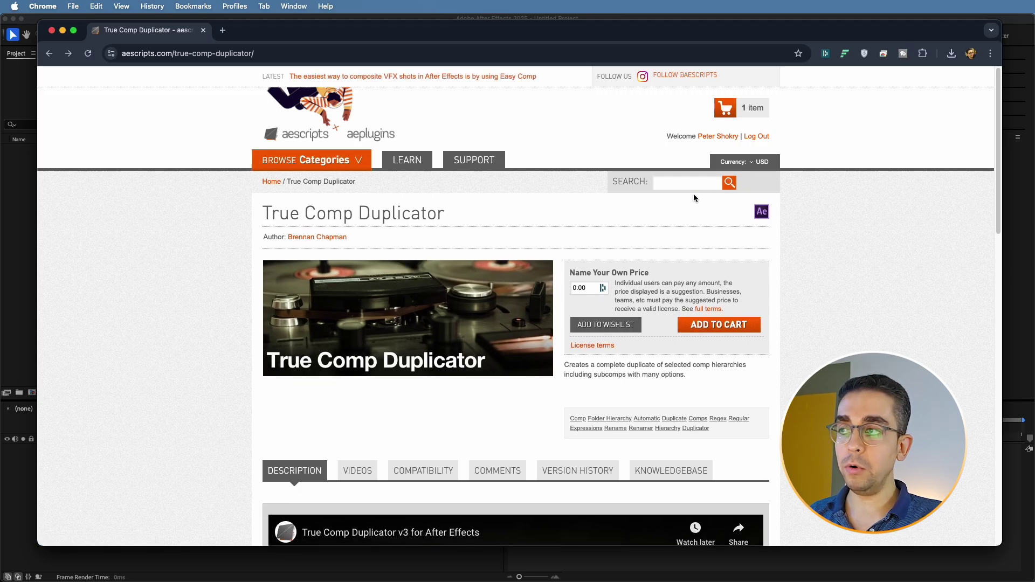
Check out the cart with the saved billing address and place the True Comp Duplicator order.
click(751, 109)
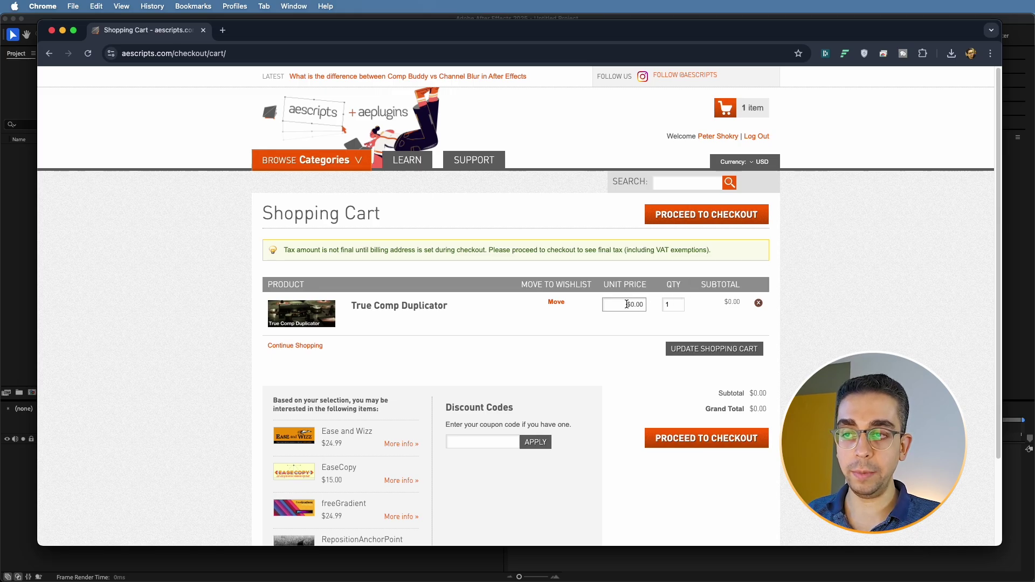
click(683, 440)
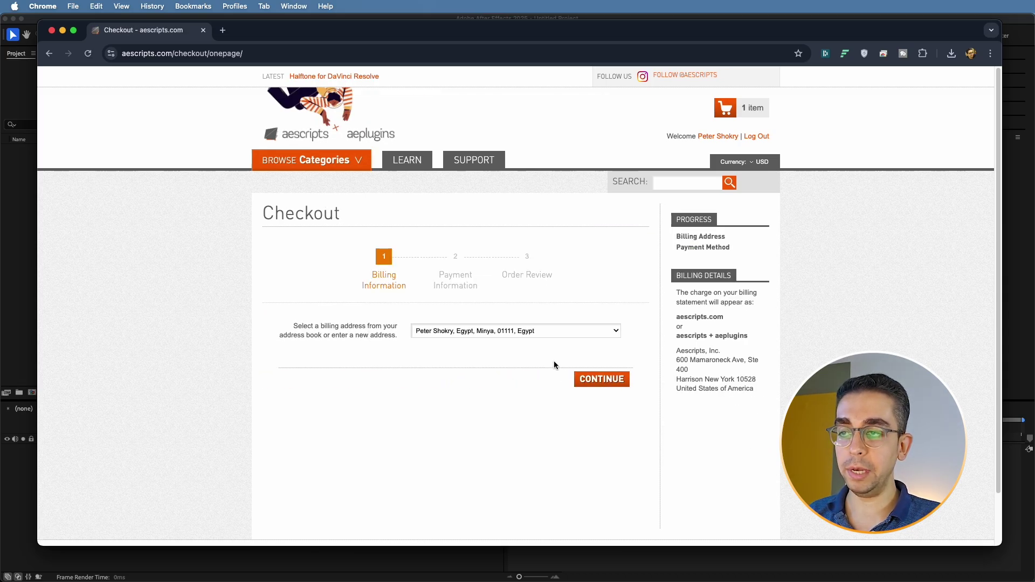
click(603, 378)
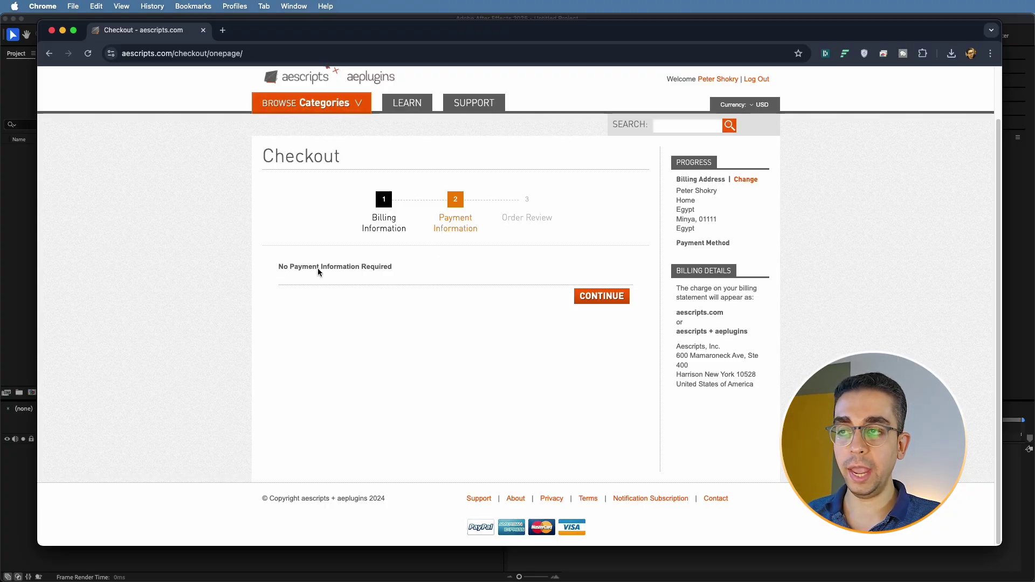
click(591, 299)
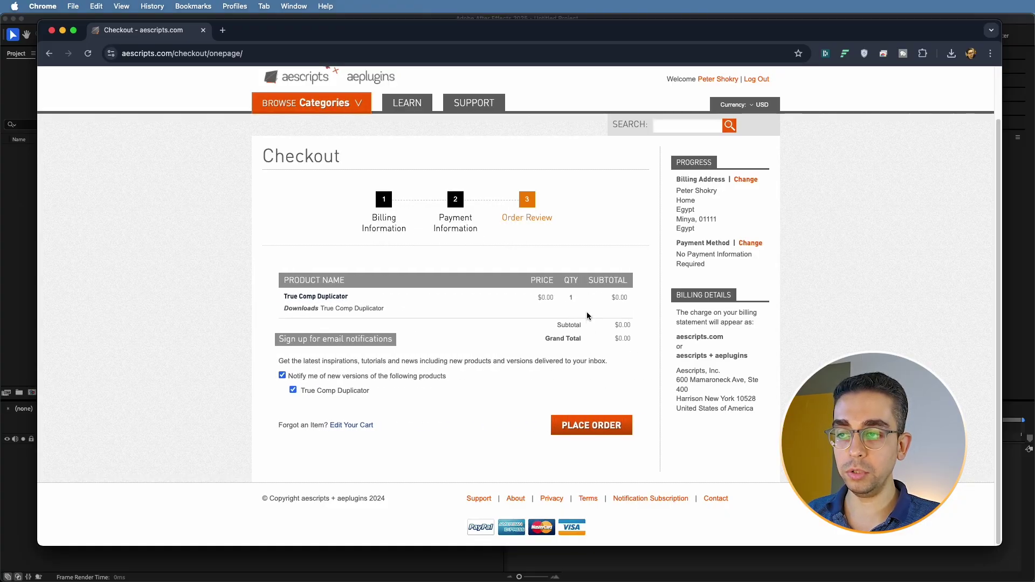
click(582, 431)
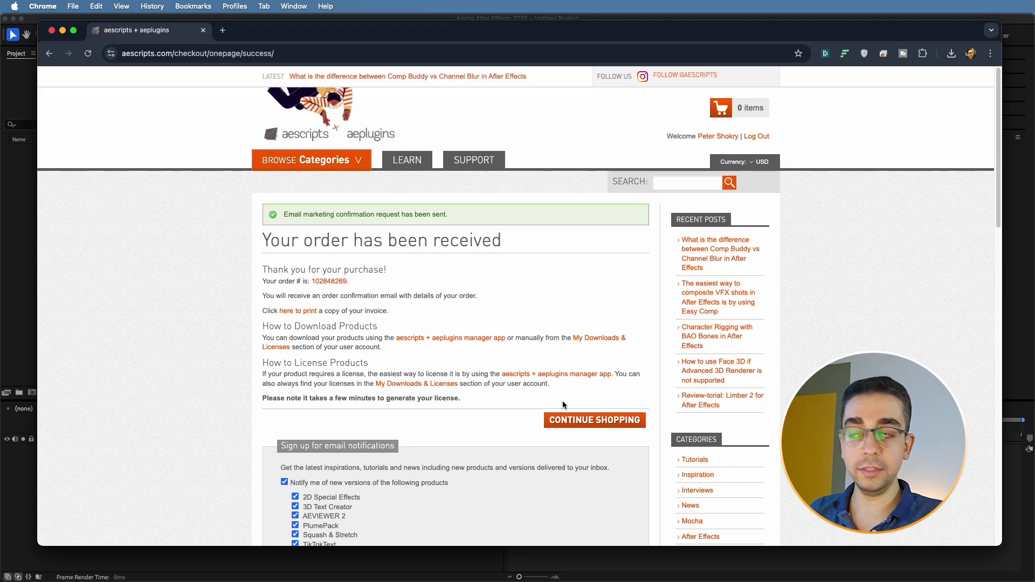
Download True Comp Duplicator version 3.9.14 from the newest order in My Downloads & Licenses.
click(594, 338)
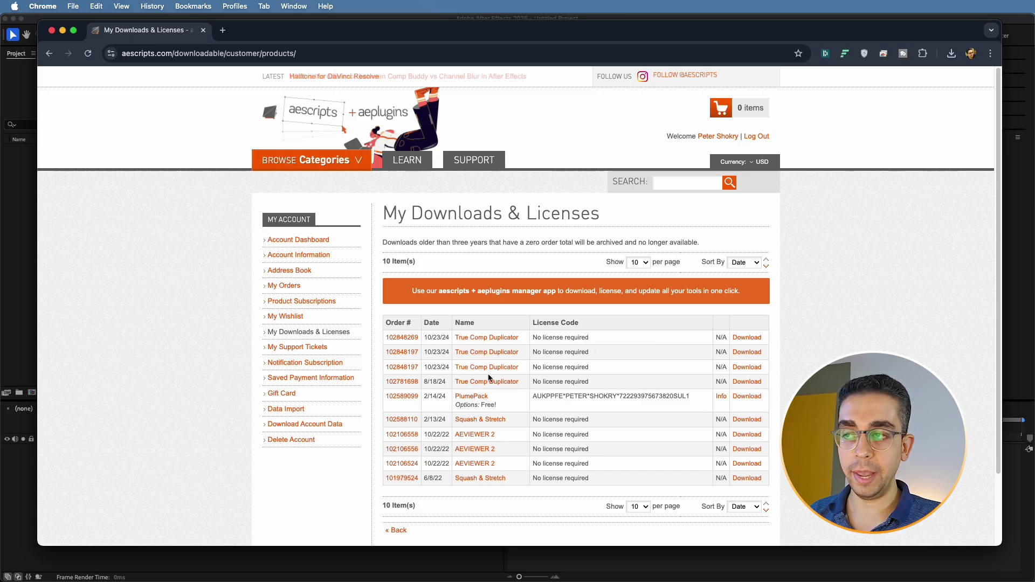
click(749, 338)
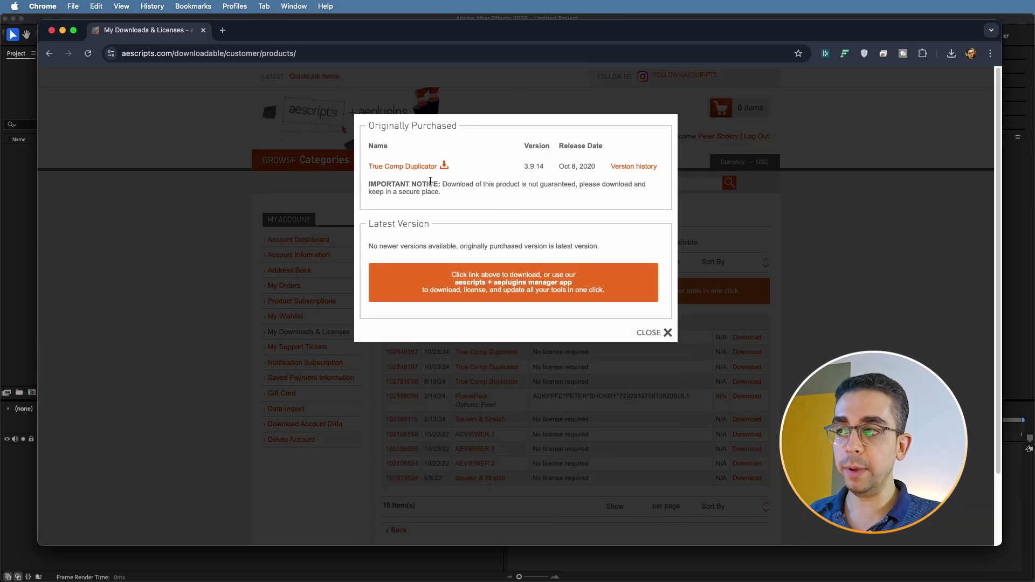
click(405, 166)
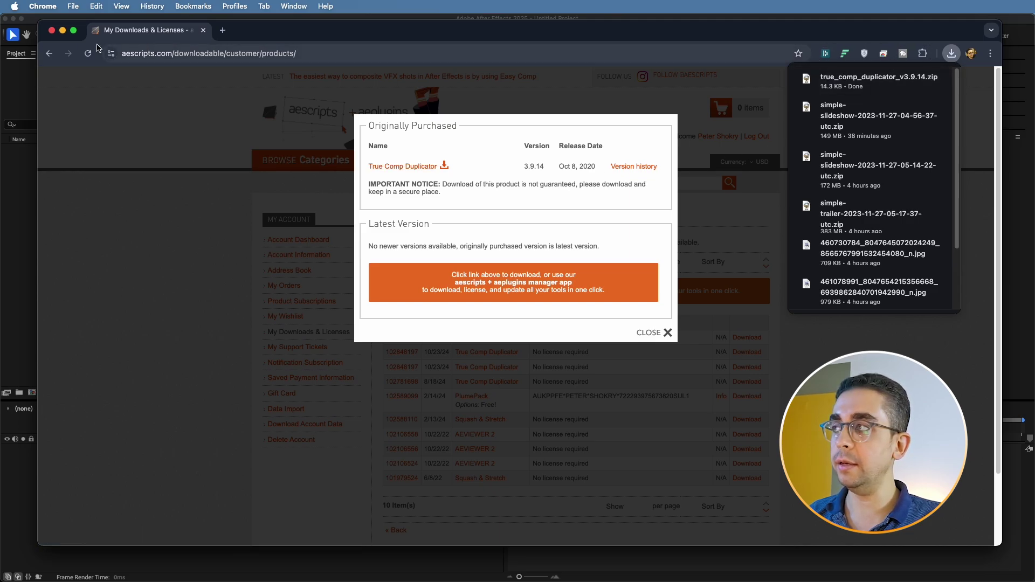
Clear Chrome and After Effects out of the way and extract true_comp_duplicator_v3.9.14.zip in Finder's Download folder.
click(62, 30)
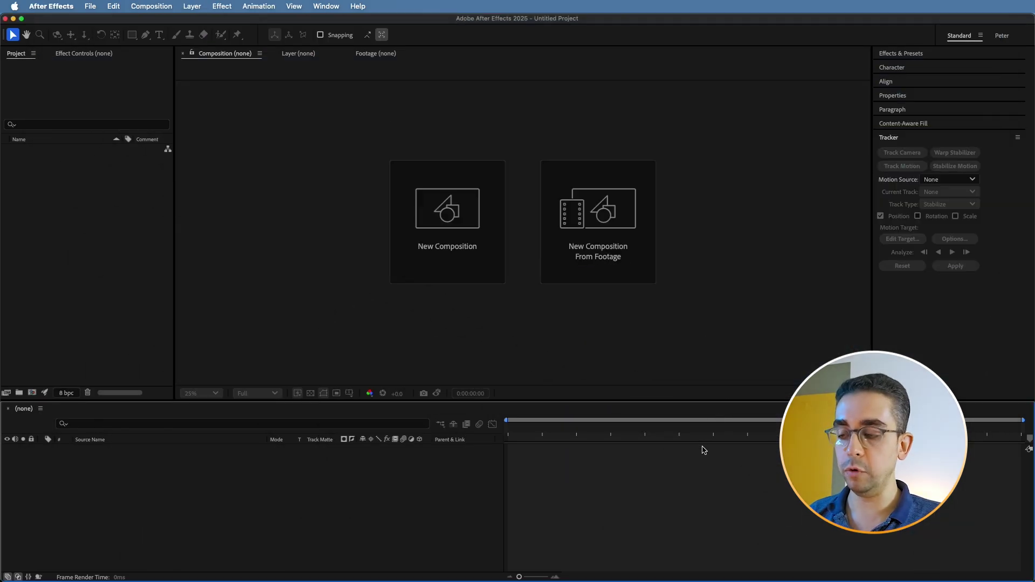
key(super+h)
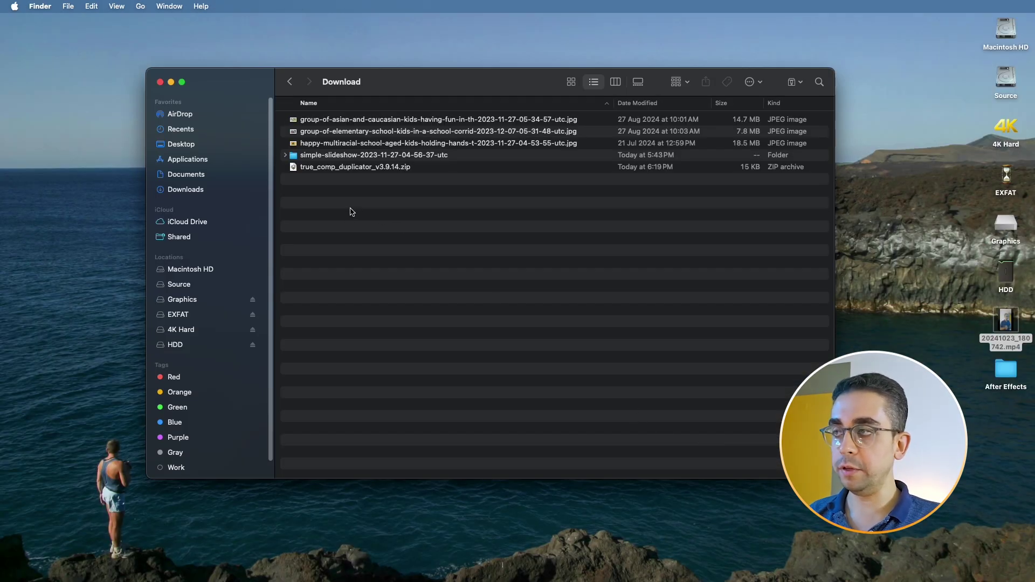
click(348, 169)
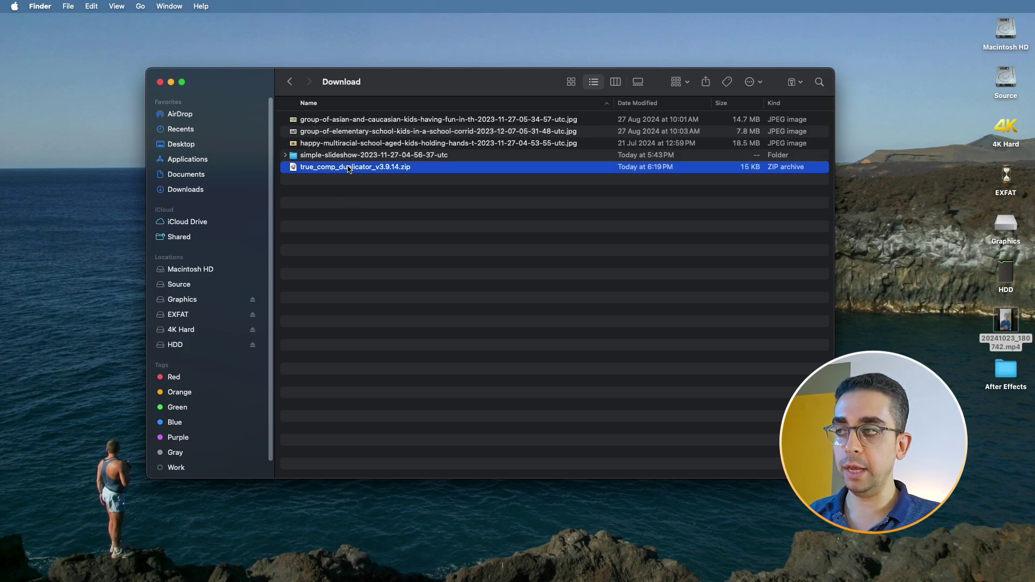
double_click(349, 169)
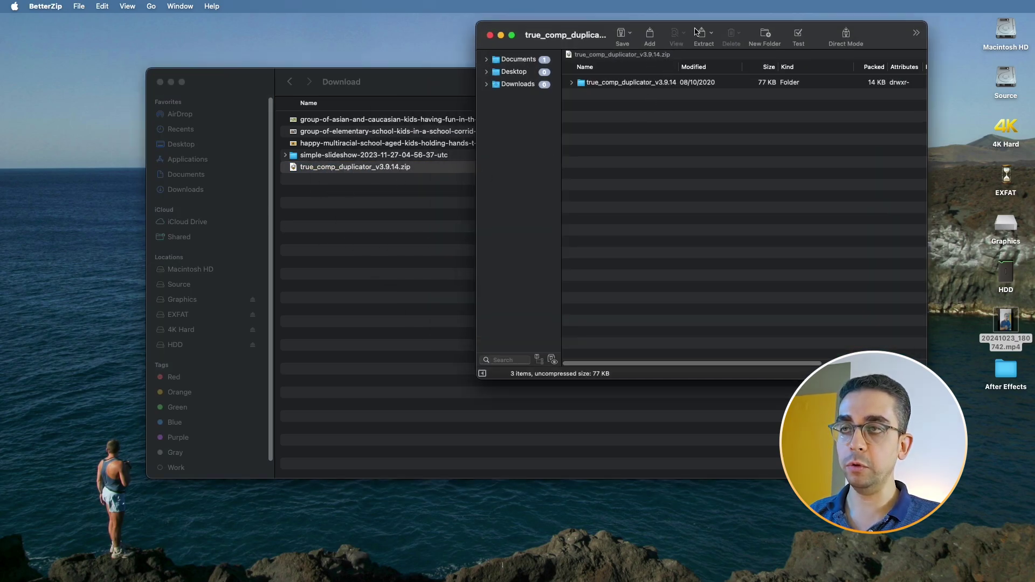
click(489, 35)
click(342, 189)
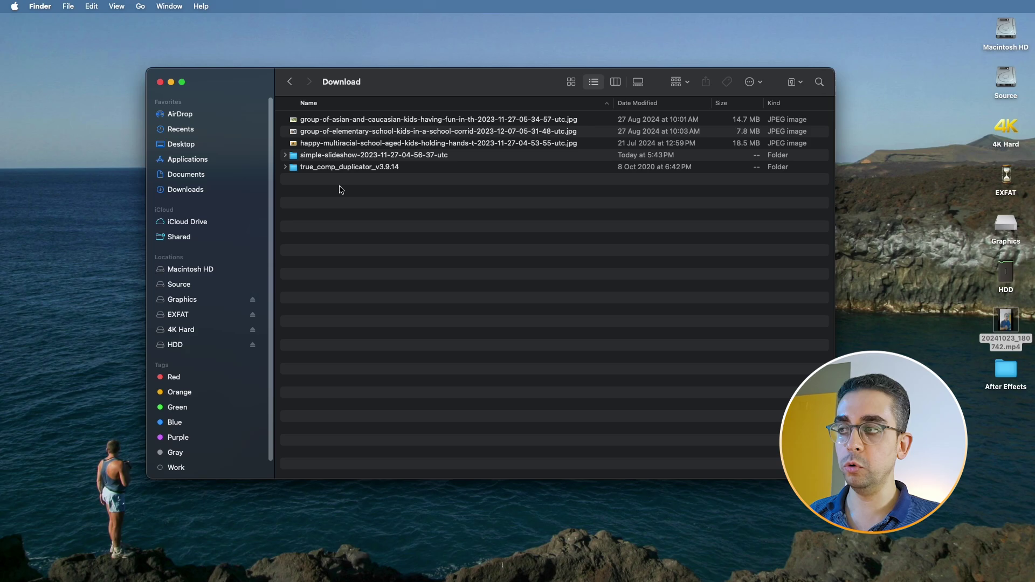
Open the true_comp_duplicator_v3.9.14 folder and read the manual installation instructions in README.txt.
click(332, 169)
double_click(333, 167)
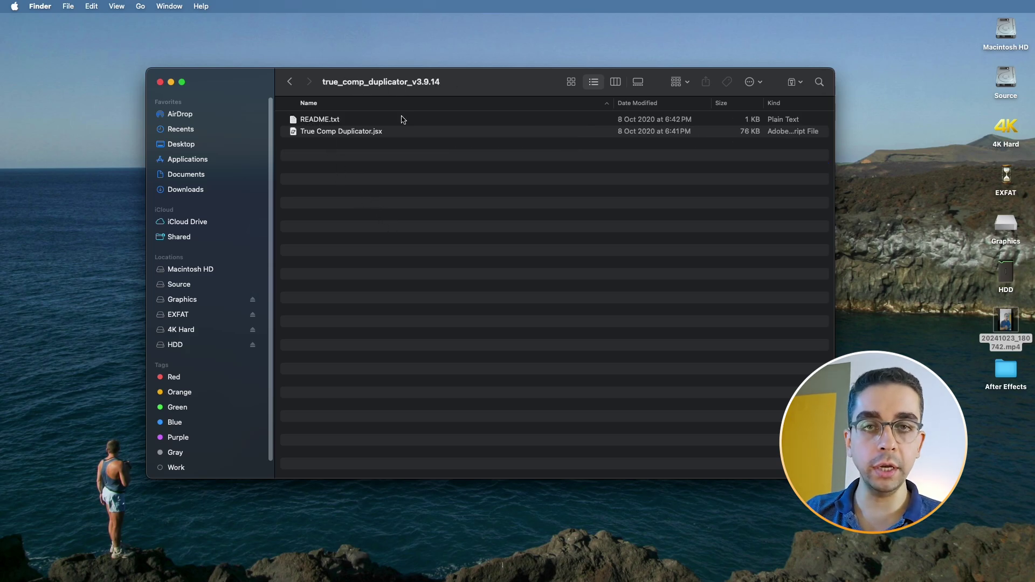
click(311, 123)
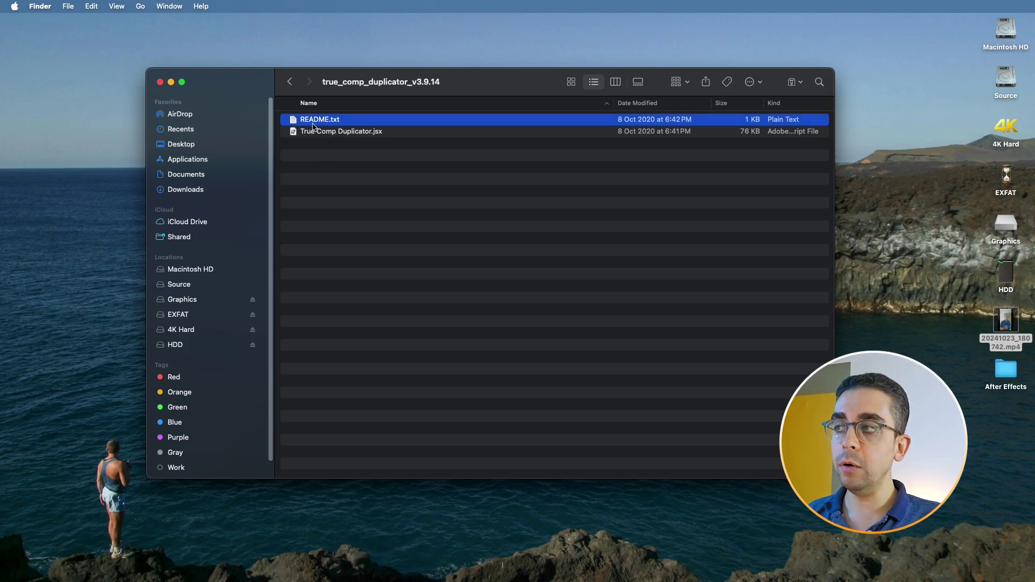
key(super+o)
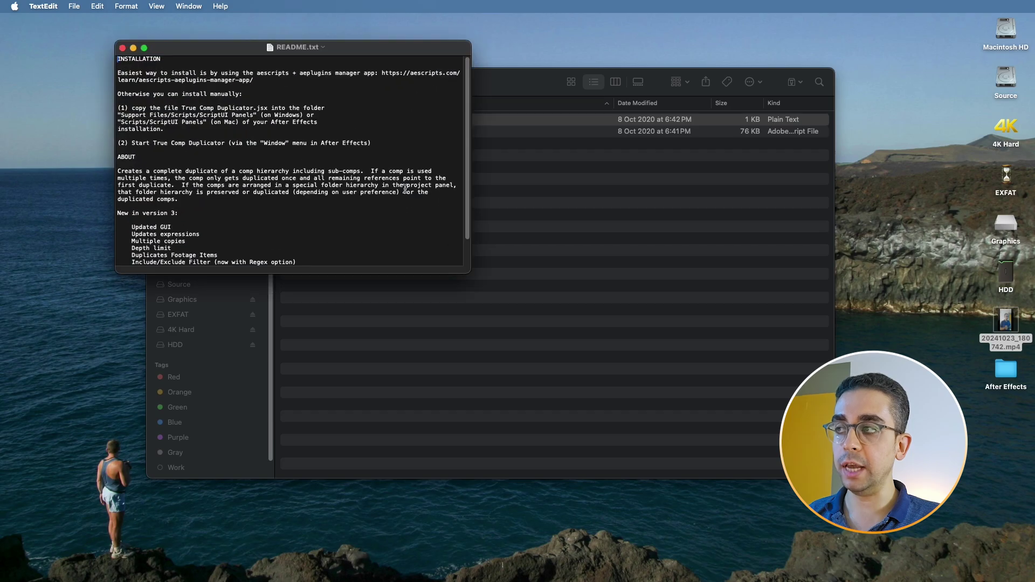
scroll(184, 176, down, 2)
scroll(183, 200, up, 2)
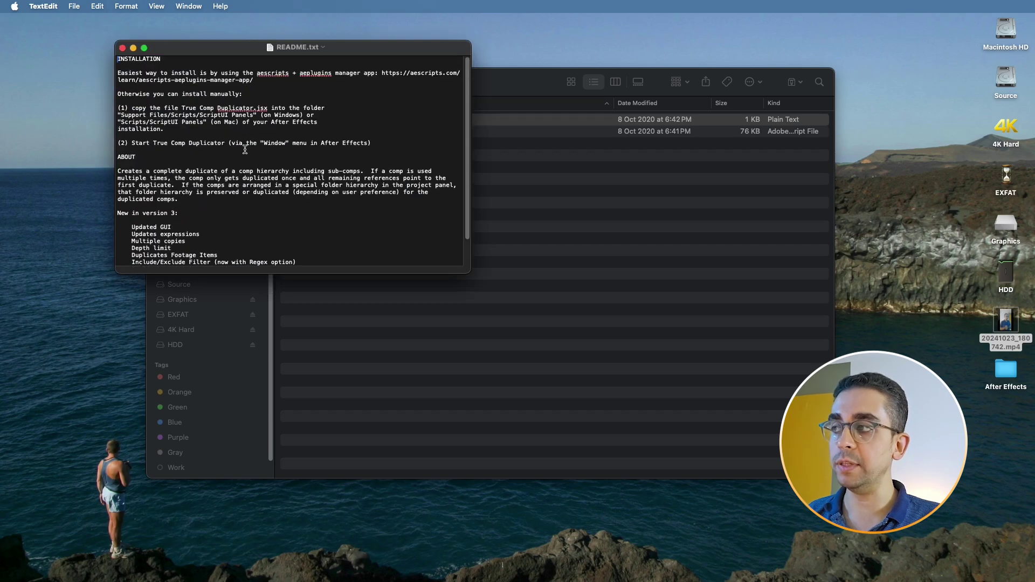
click(122, 48)
Select True Comp Duplicator.jsx and open a separate Finder window showing the Applications folder.
click(339, 138)
click(340, 133)
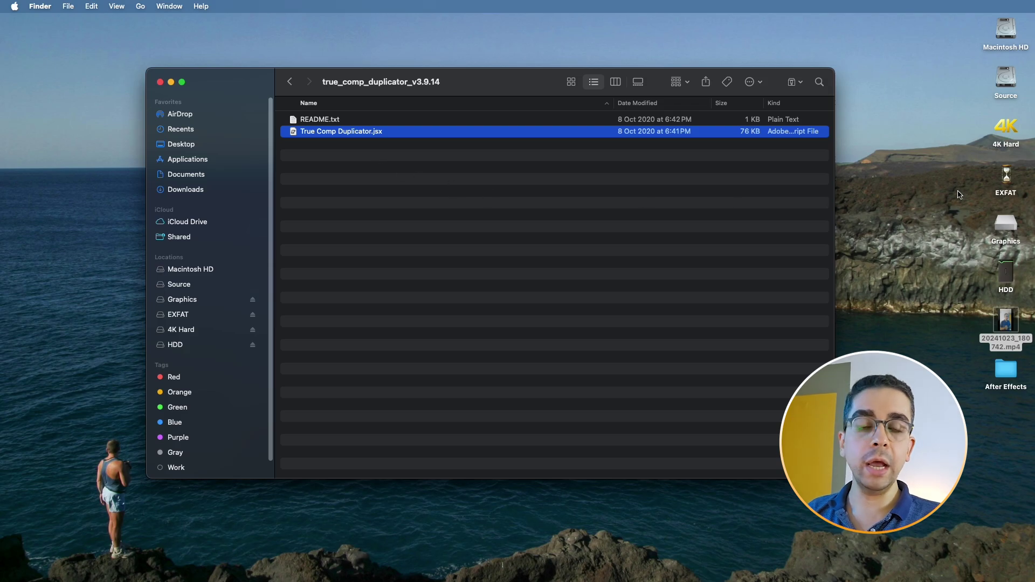
mouse_move(469, 580)
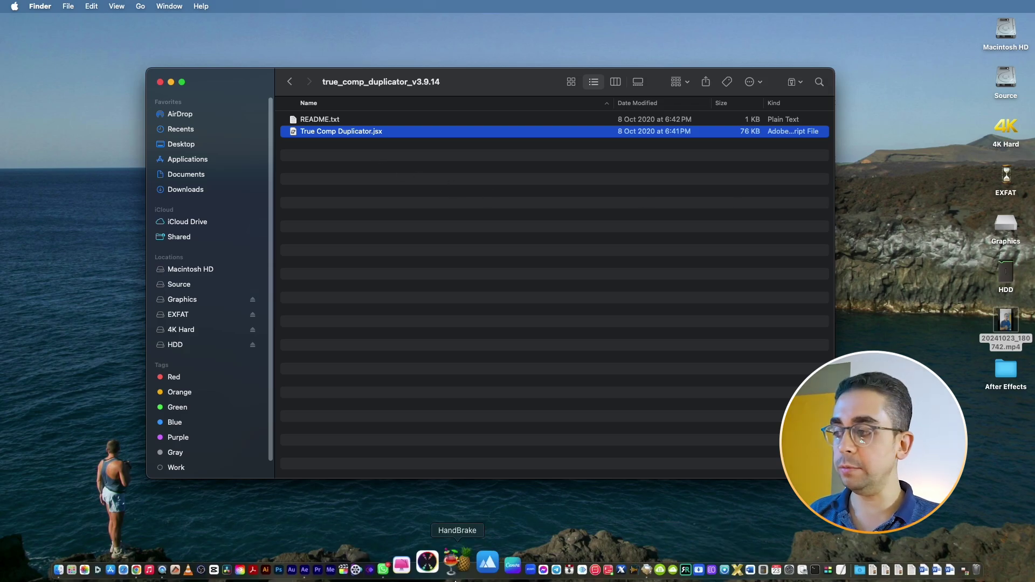
right_click(96, 572)
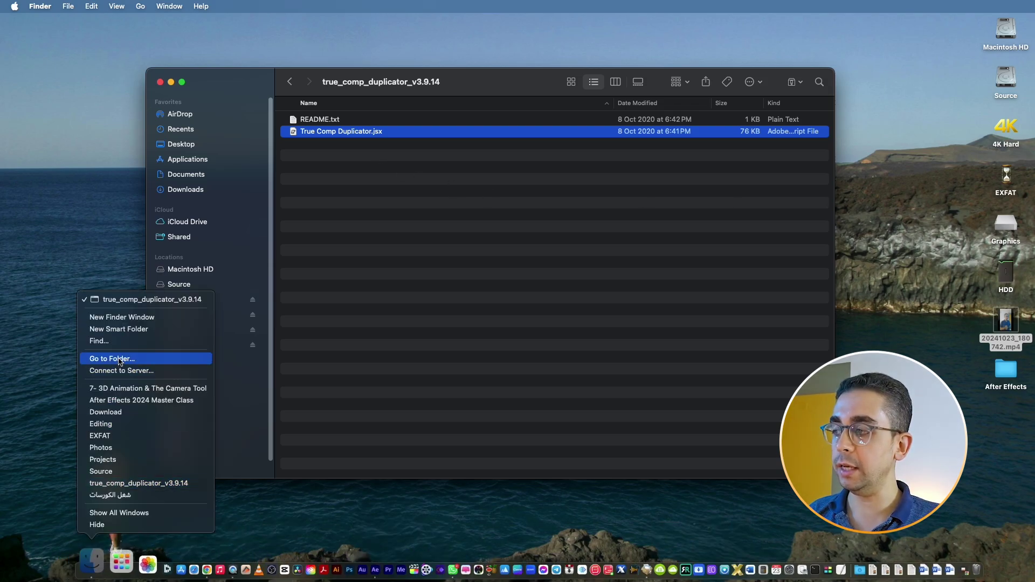
click(125, 315)
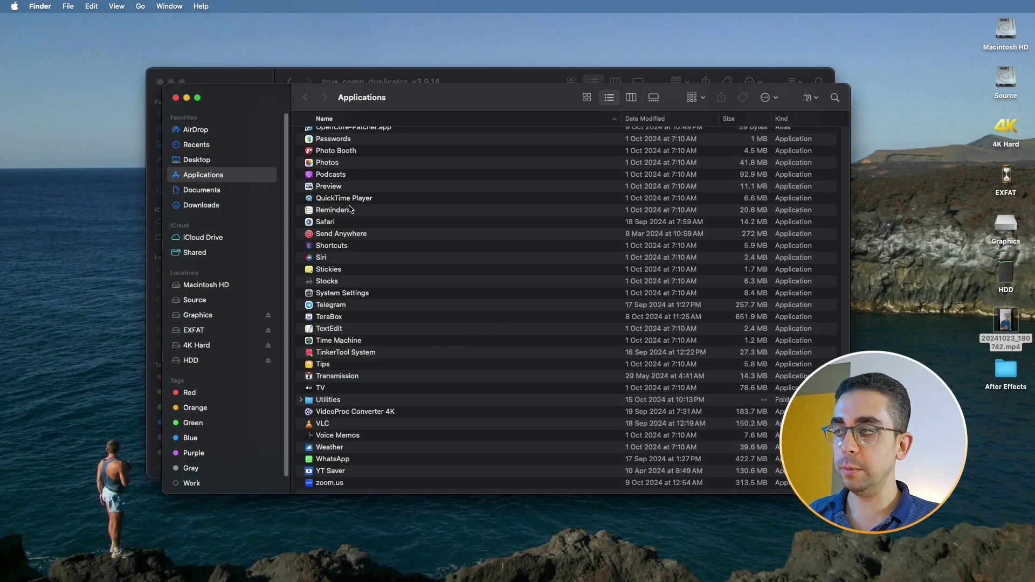
scroll(371, 357, up, 15)
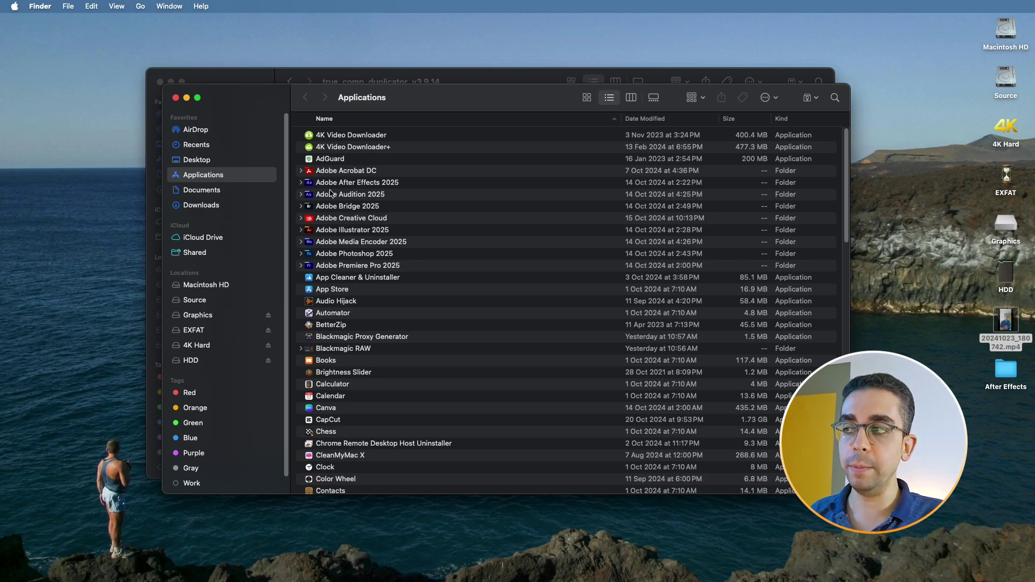
Browse the Adobe After Effects 2025 folder through Scripts to ScriptUI Panels, and return to the Scripts folder.
click(339, 183)
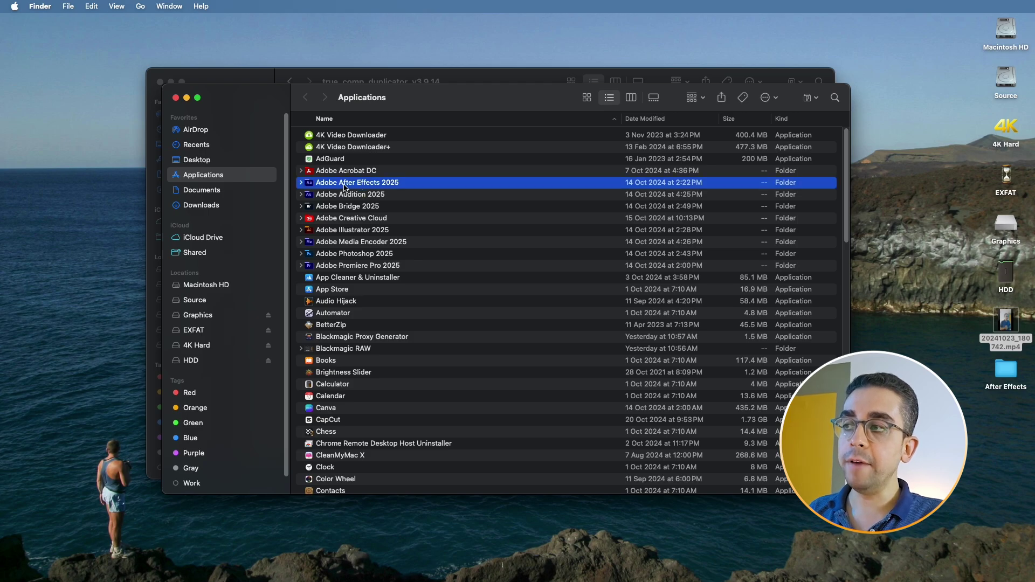
double_click(340, 183)
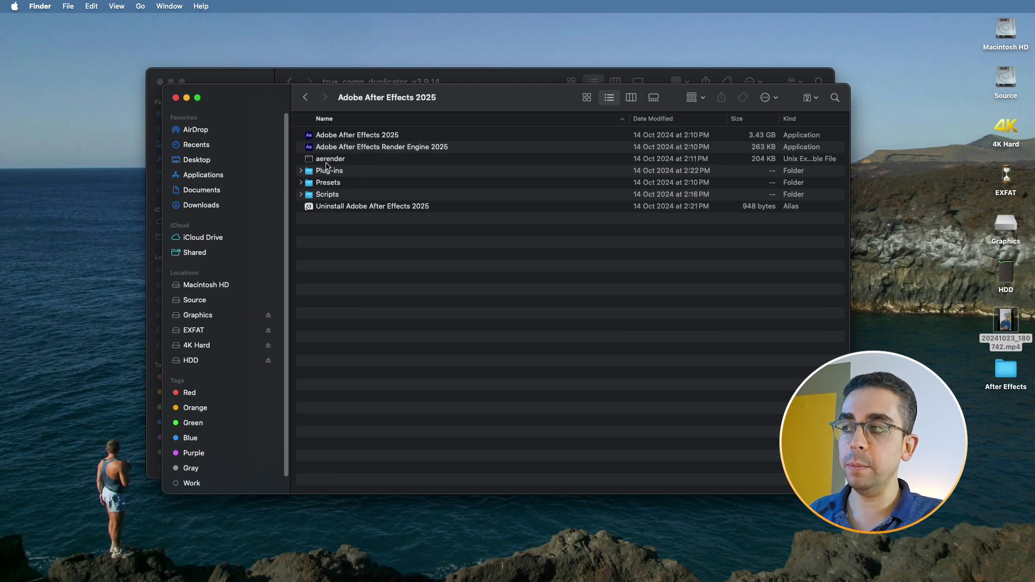
click(332, 197)
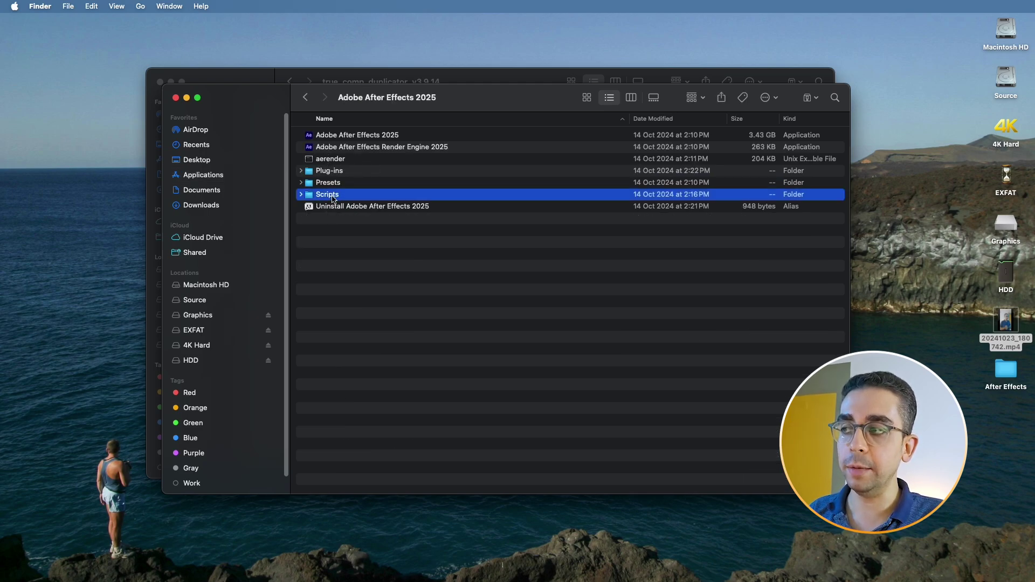
double_click(332, 197)
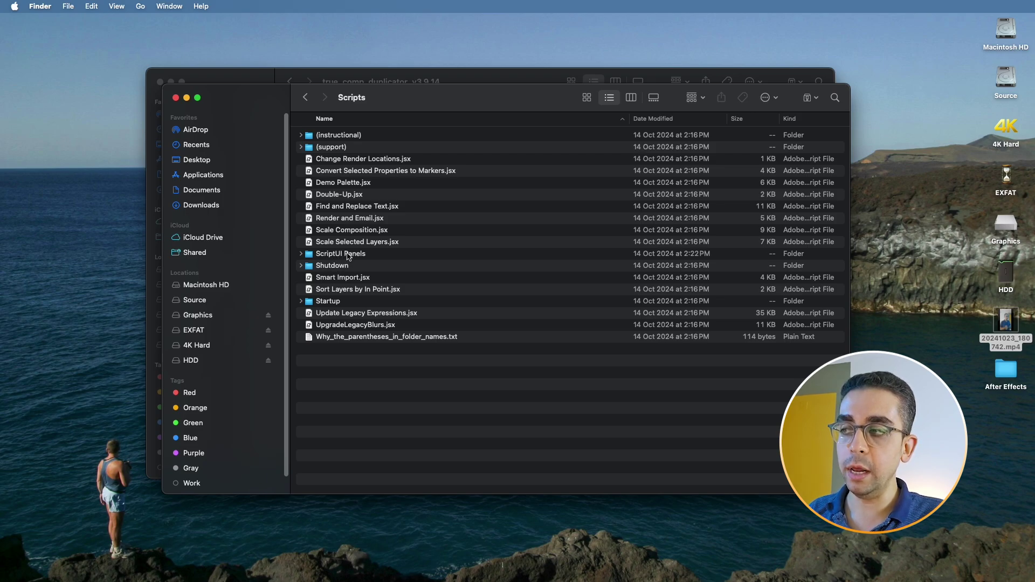
double_click(348, 253)
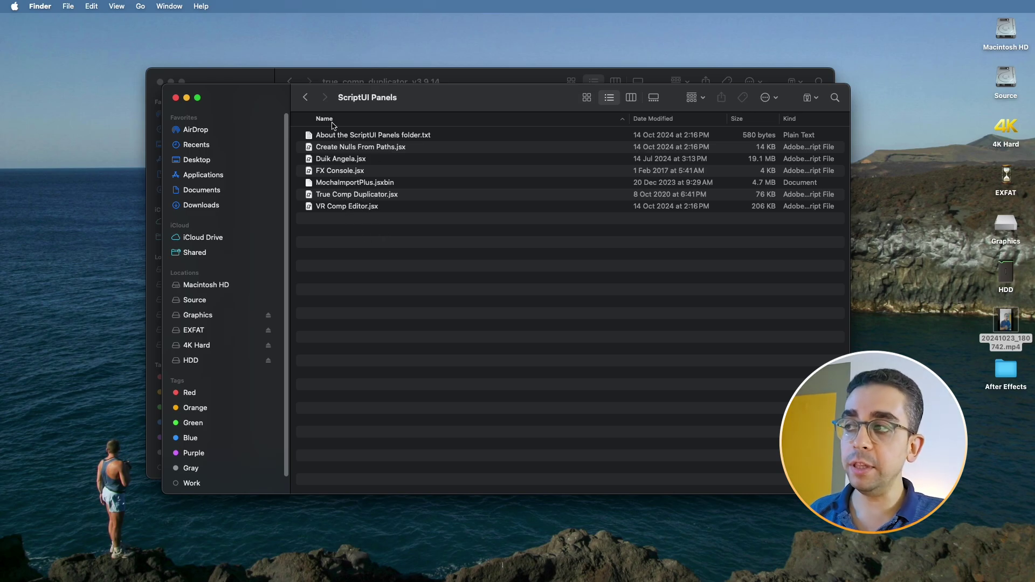
click(305, 97)
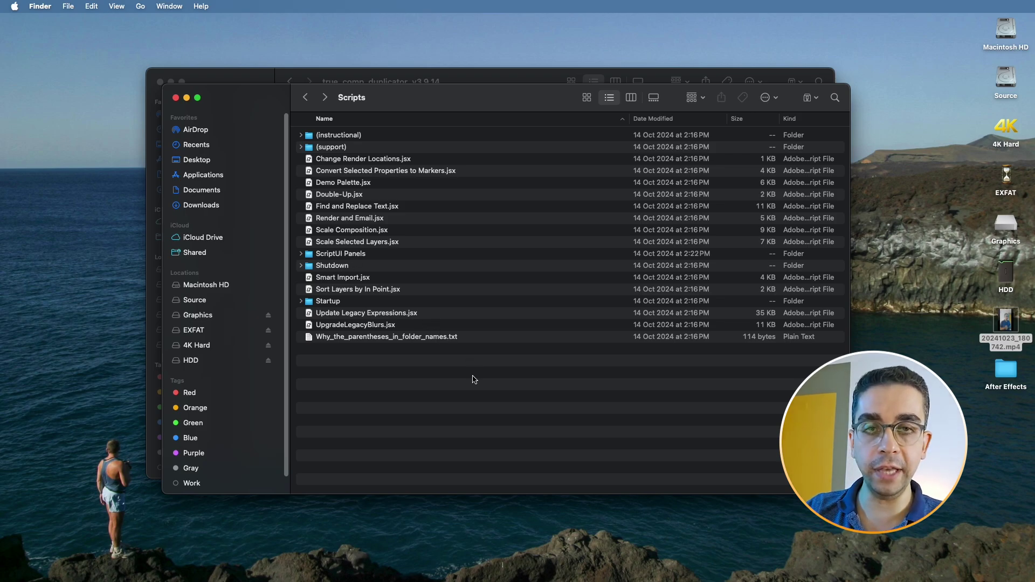
Check the contents of the ScriptUI Panels folder and close its Finder window.
double_click(344, 257)
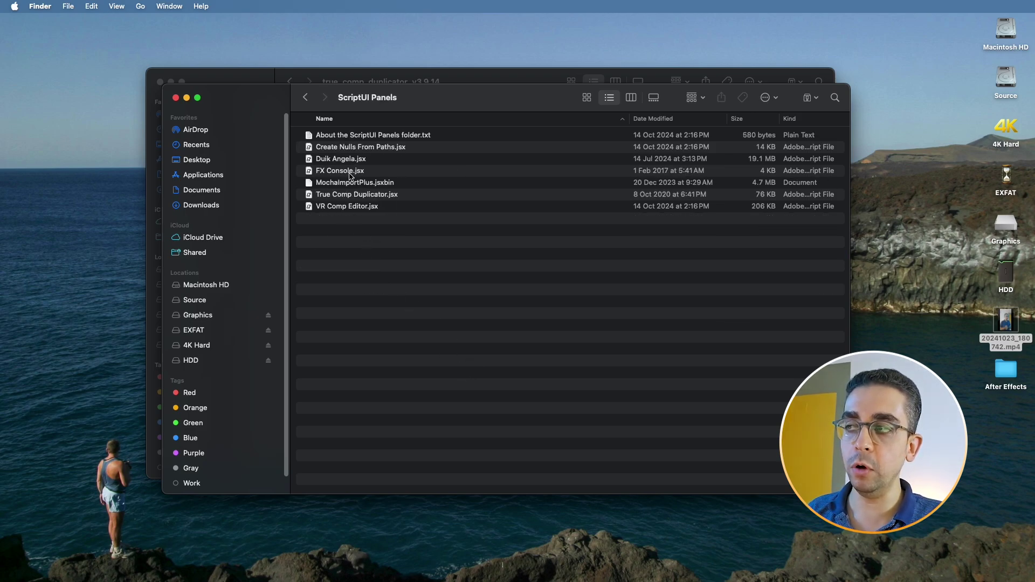
click(176, 98)
click(469, 337)
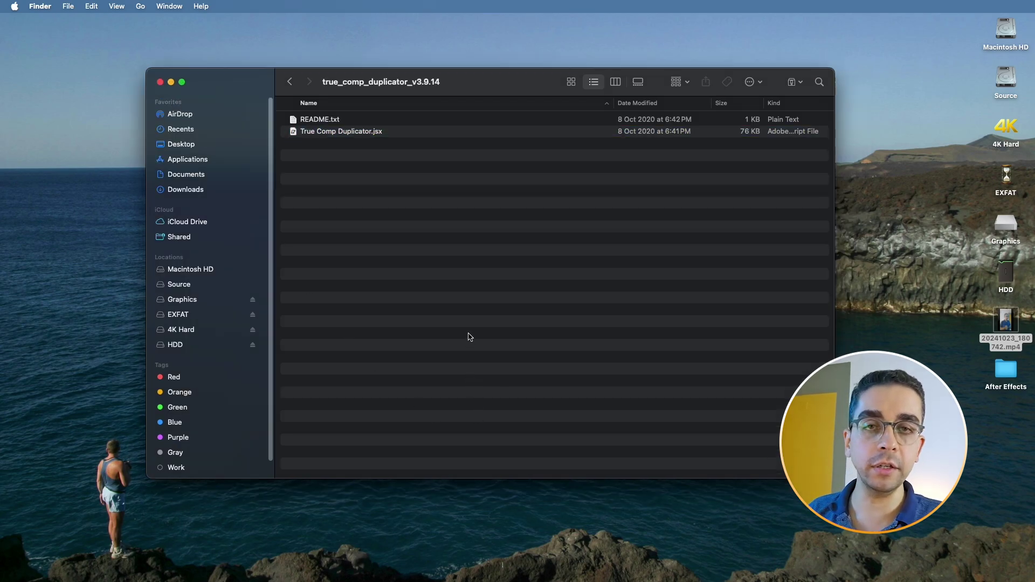
click(289, 82)
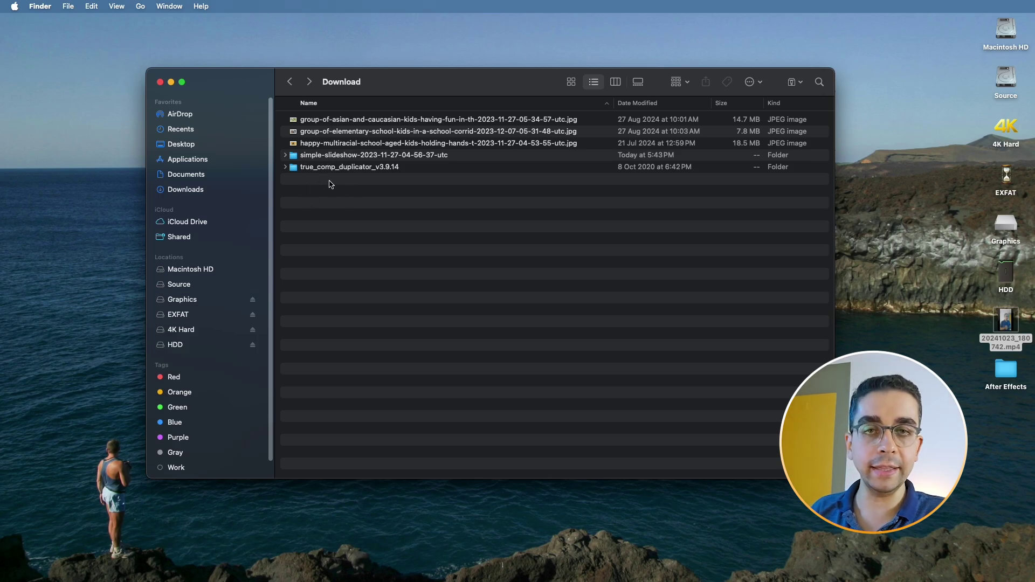
double_click(341, 156)
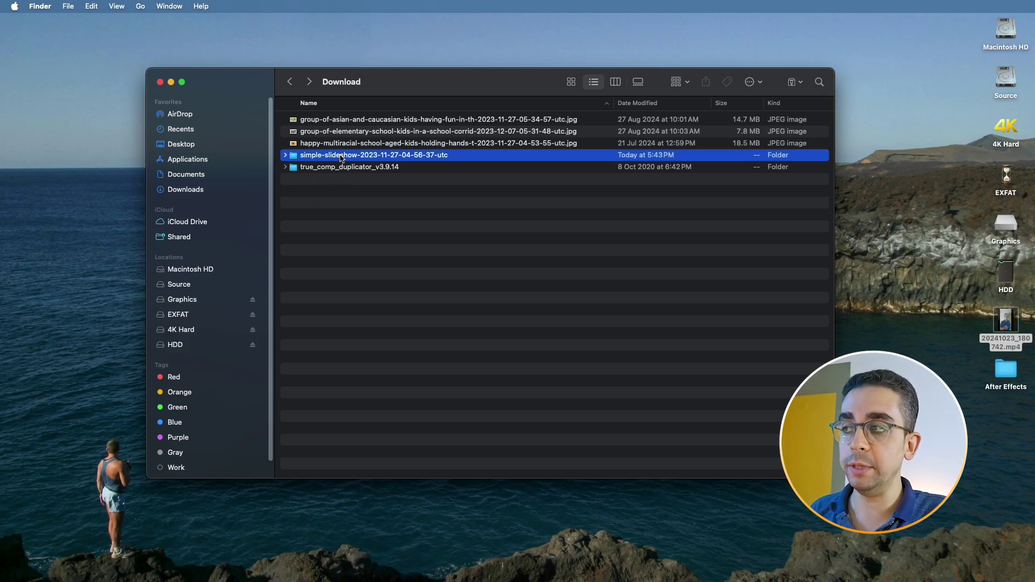
double_click(328, 133)
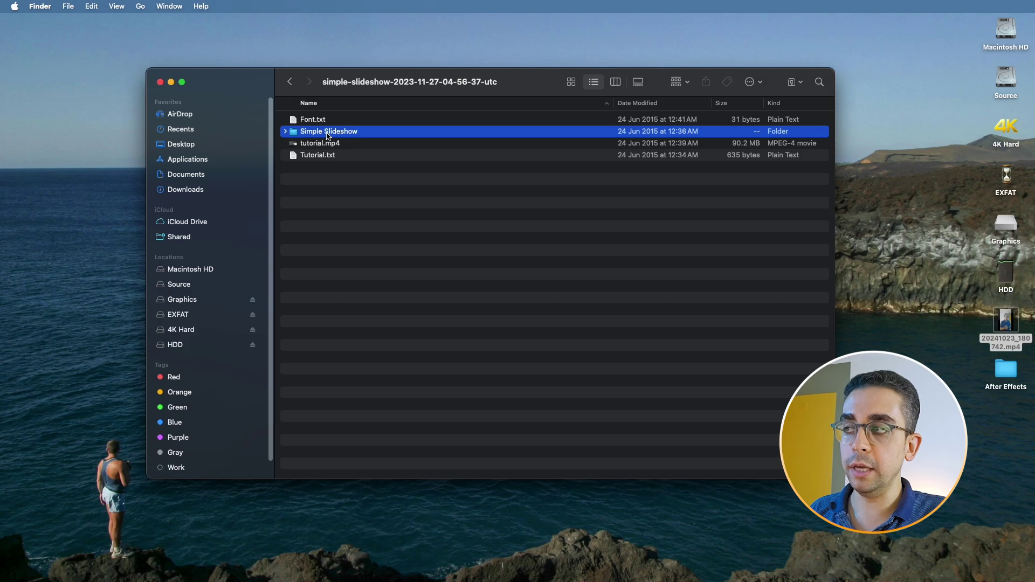
double_click(311, 134)
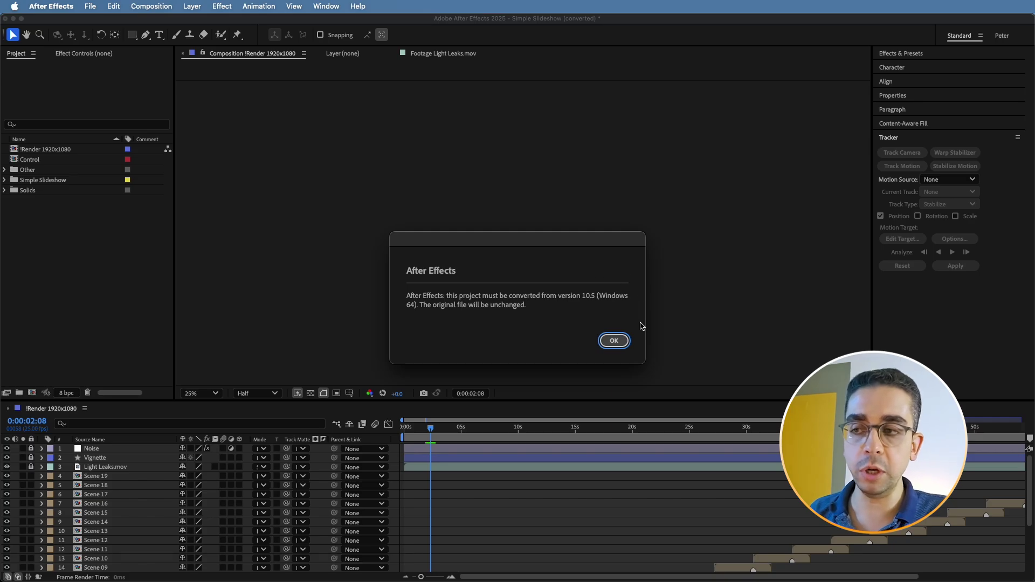
click(611, 340)
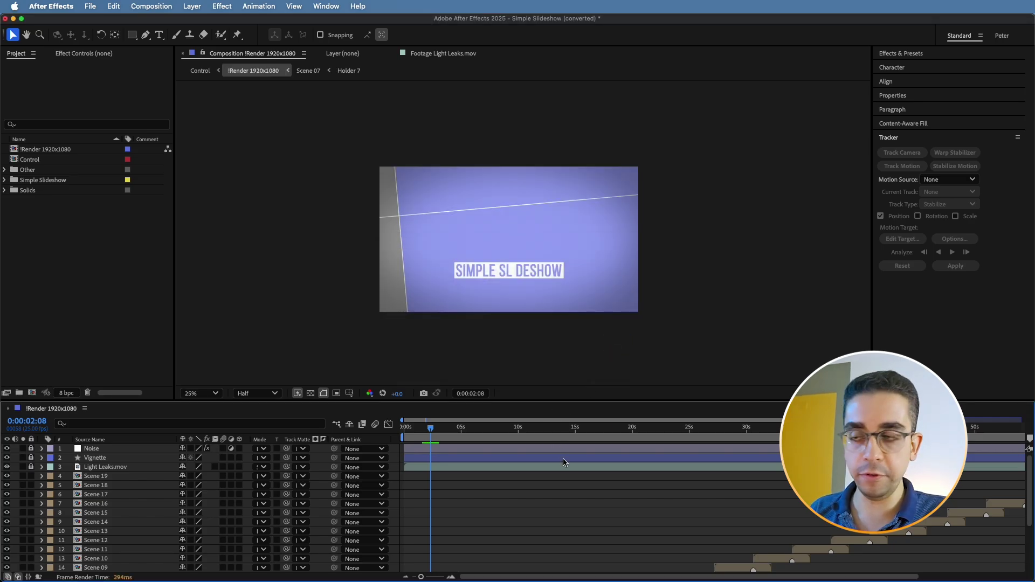
Review all scene layers of !Render 1920x1080 in an enlarged timeline, scrubbing to the composition's end at 0:01:06:04.
scroll(552, 519, down, 5)
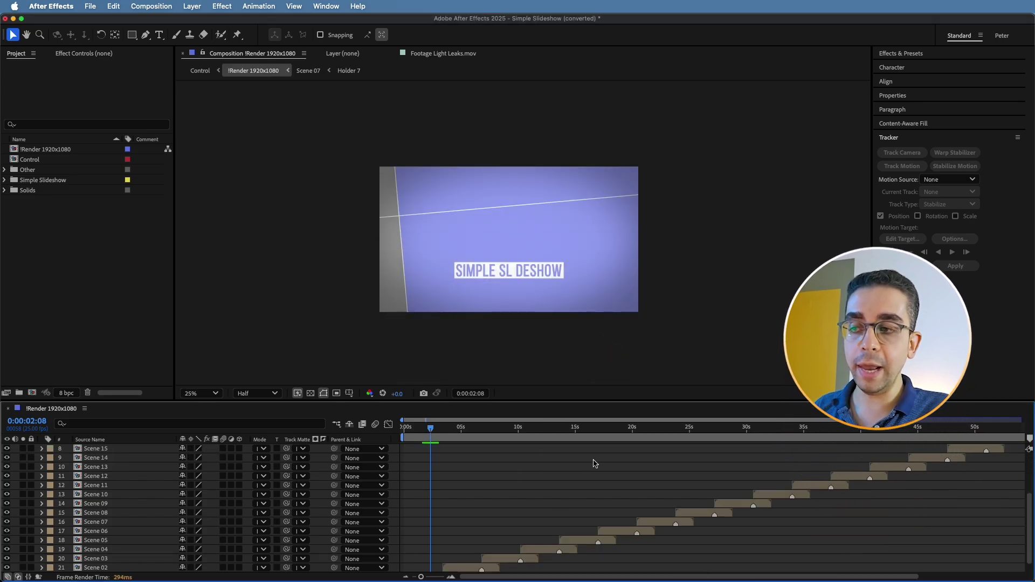
scroll(594, 464, up, 5)
drag(593, 399, 594, 248)
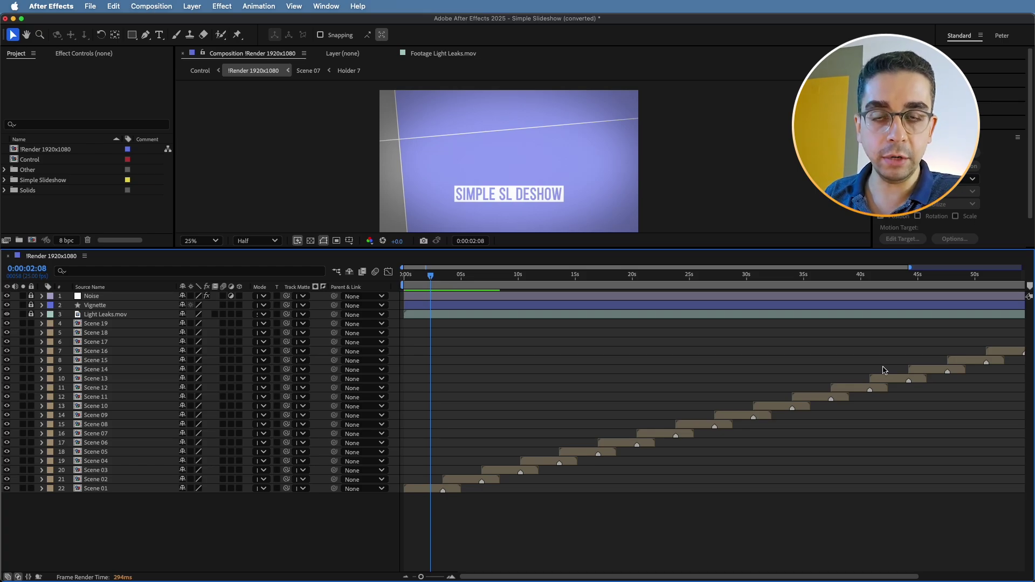
key(minus)
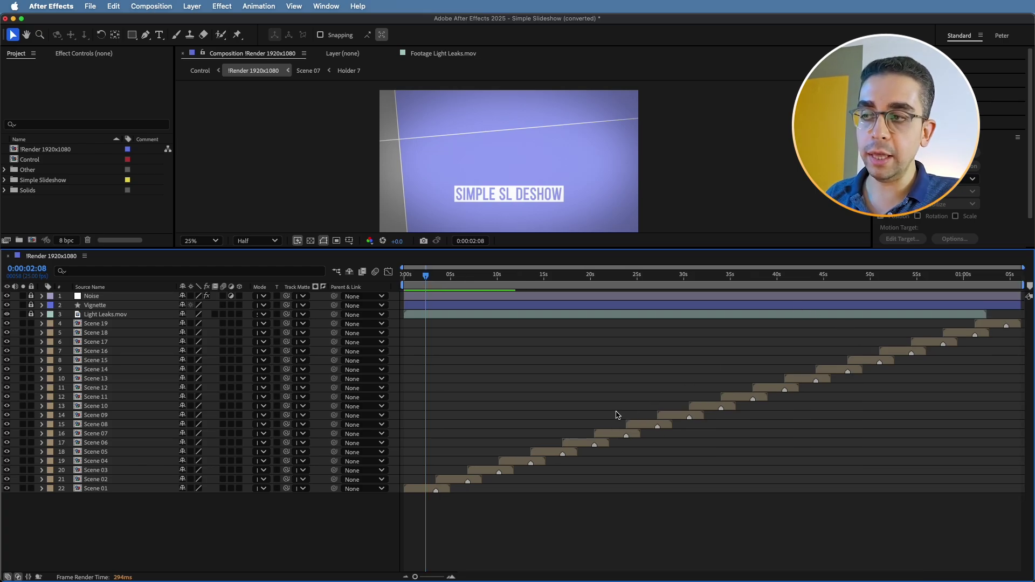
drag(427, 276, 1028, 283)
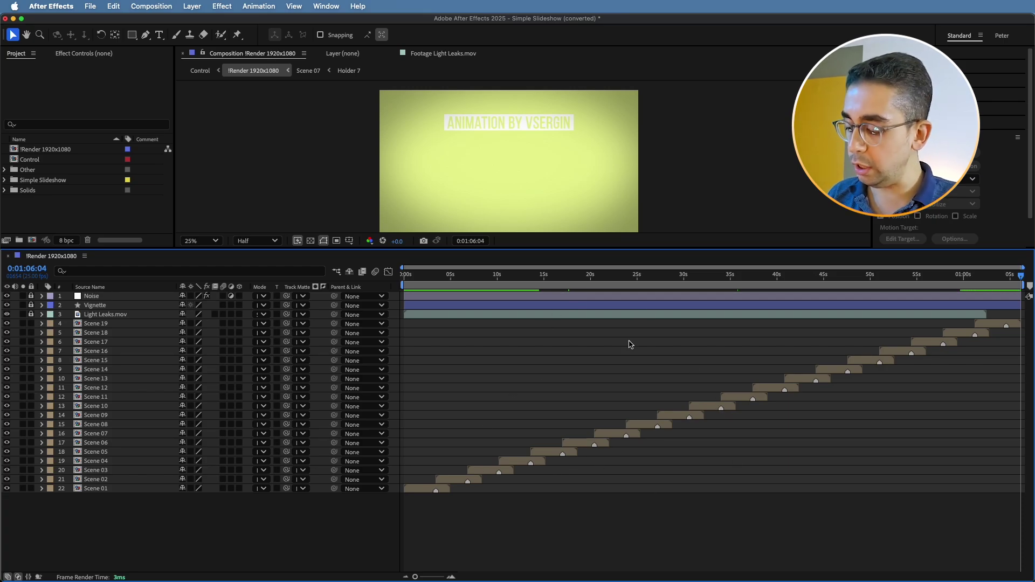
Set the !Render 1920x1080 composition's duration to 0:02:06:05.
key(super+k)
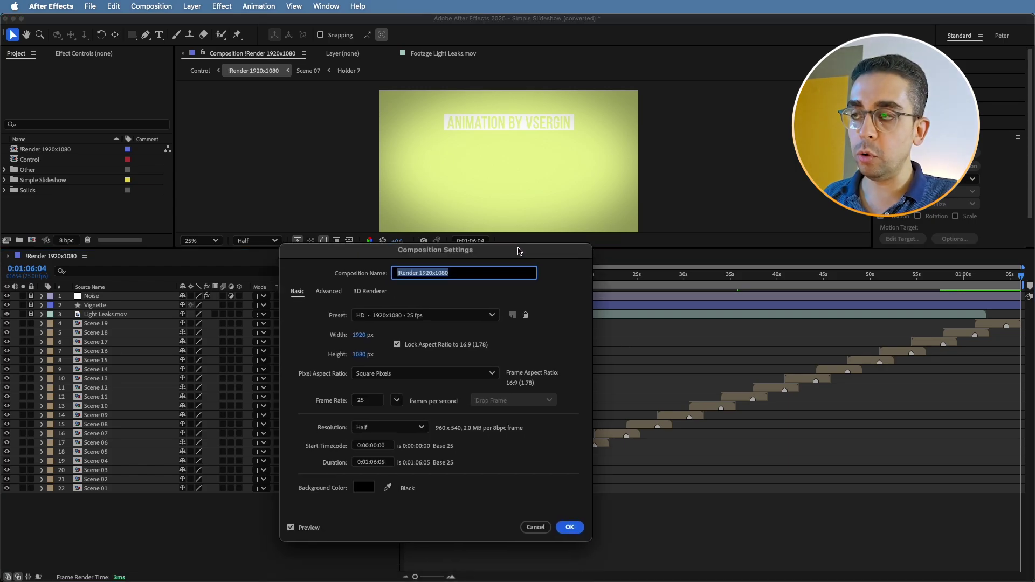
drag(512, 275, 543, 181)
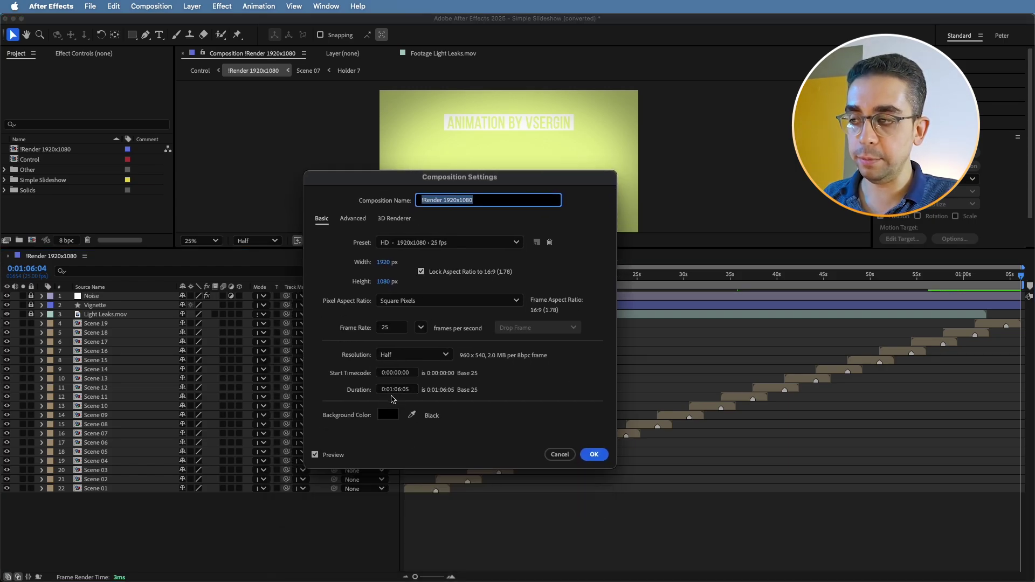
click(391, 389)
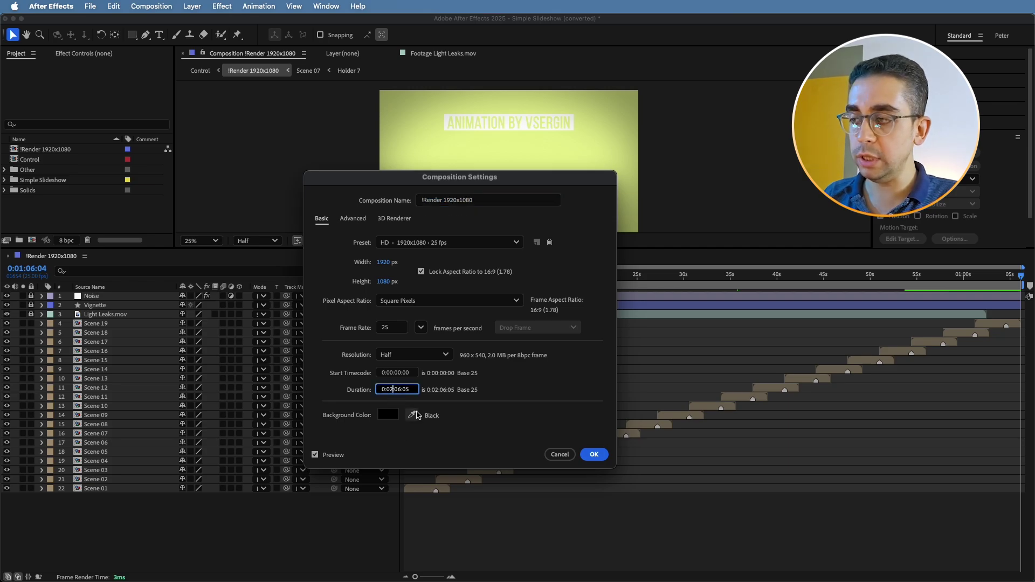
click(599, 456)
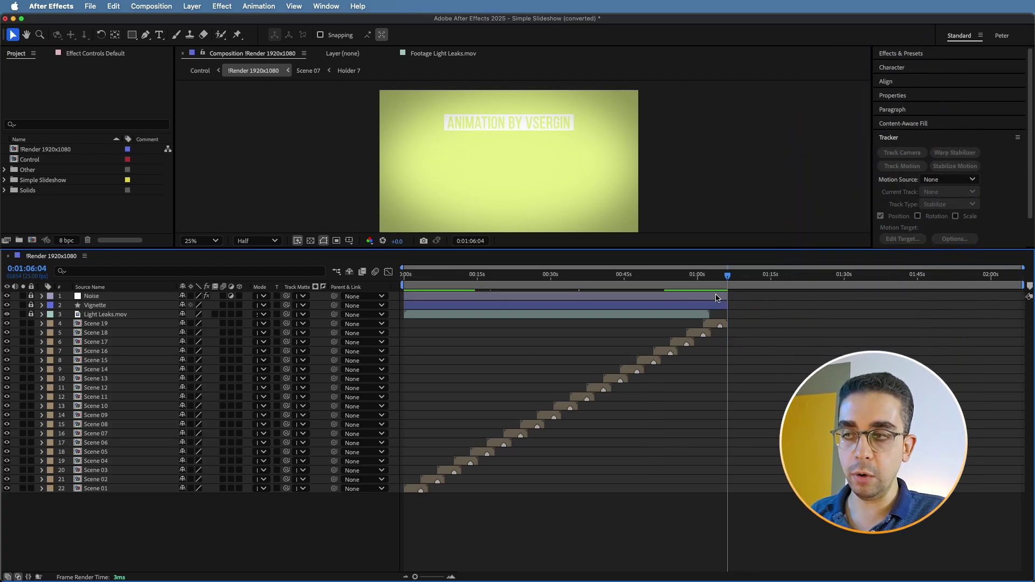
Unlock the Noise and Vignette layers and extend both to the end of the composition.
click(31, 296)
click(31, 305)
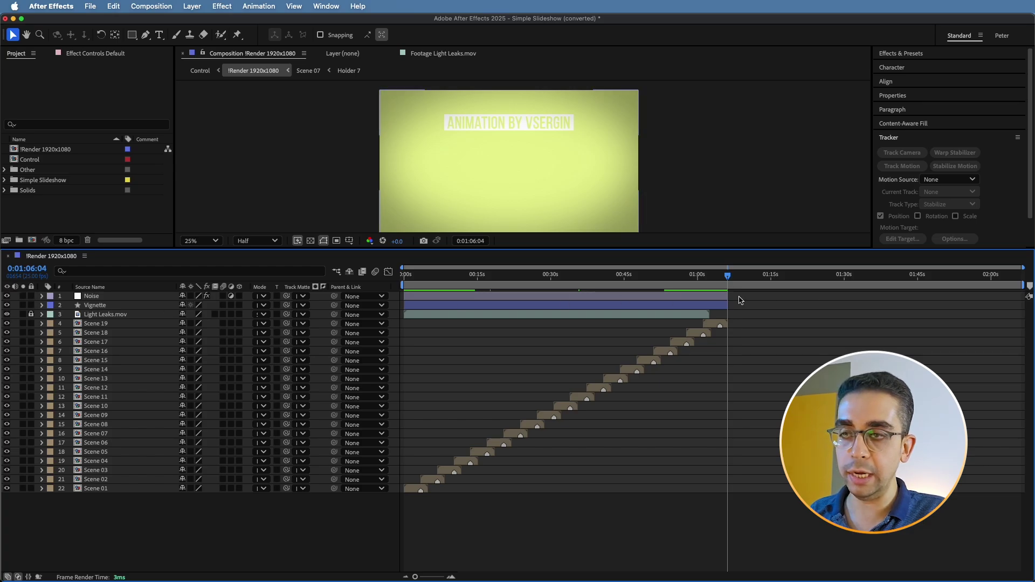
drag(731, 296, 1028, 297)
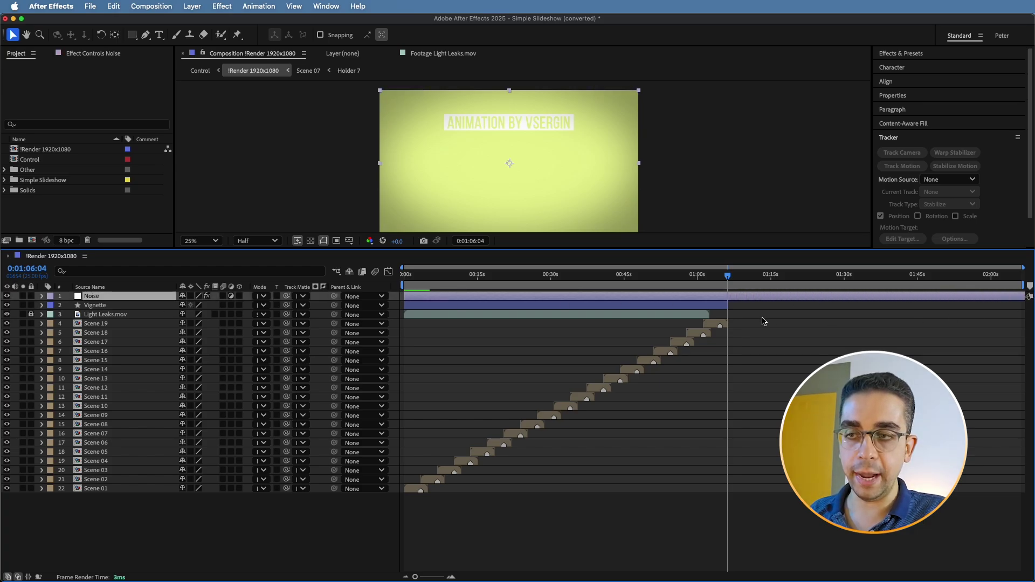
drag(727, 305, 1027, 305)
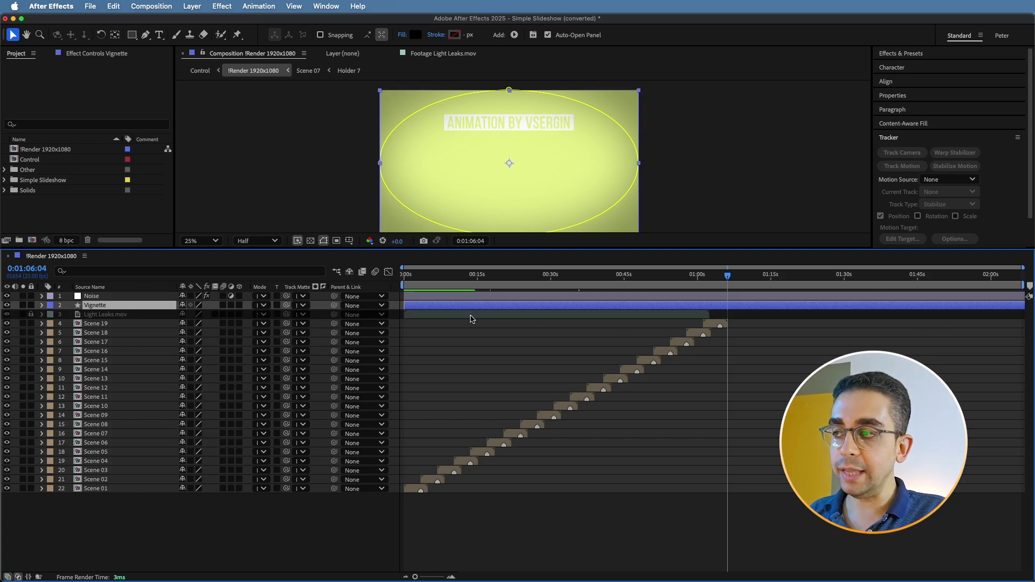
Unlock and duplicate the Light Leaks.mov layer, place the copy right after the original, and preview the result.
click(105, 315)
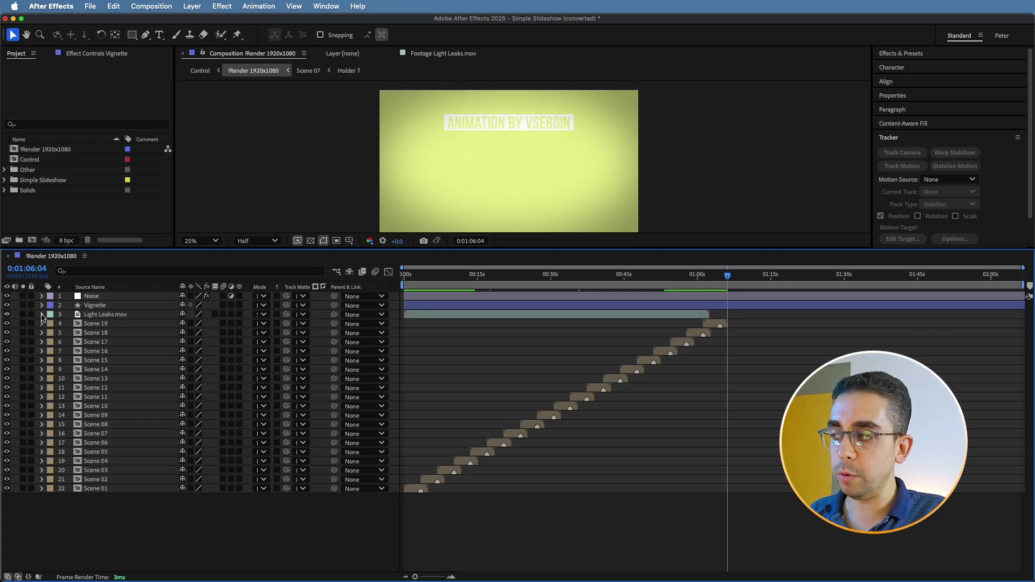
click(104, 315)
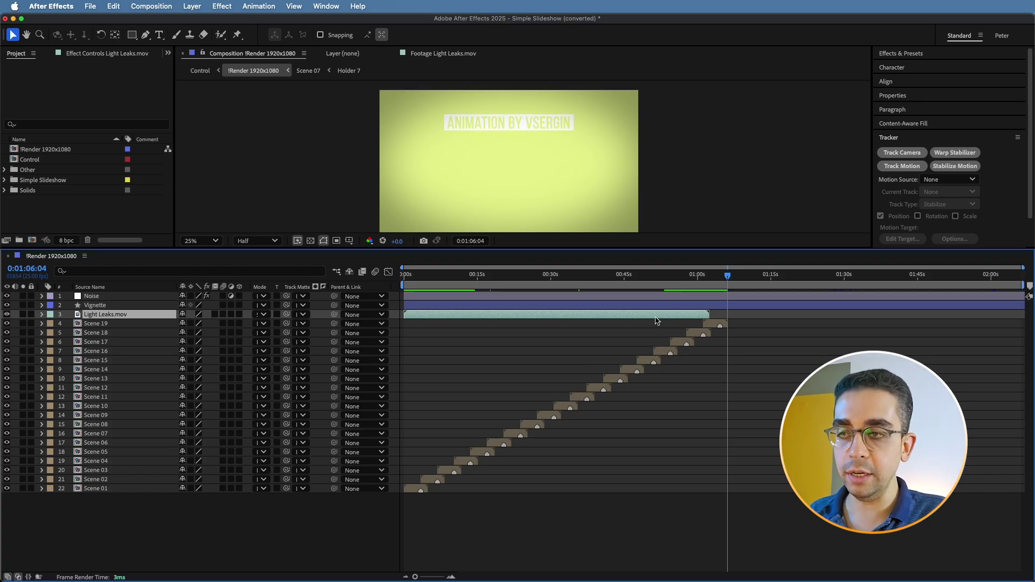
key(ctrl+d)
drag(512, 325, 769, 327)
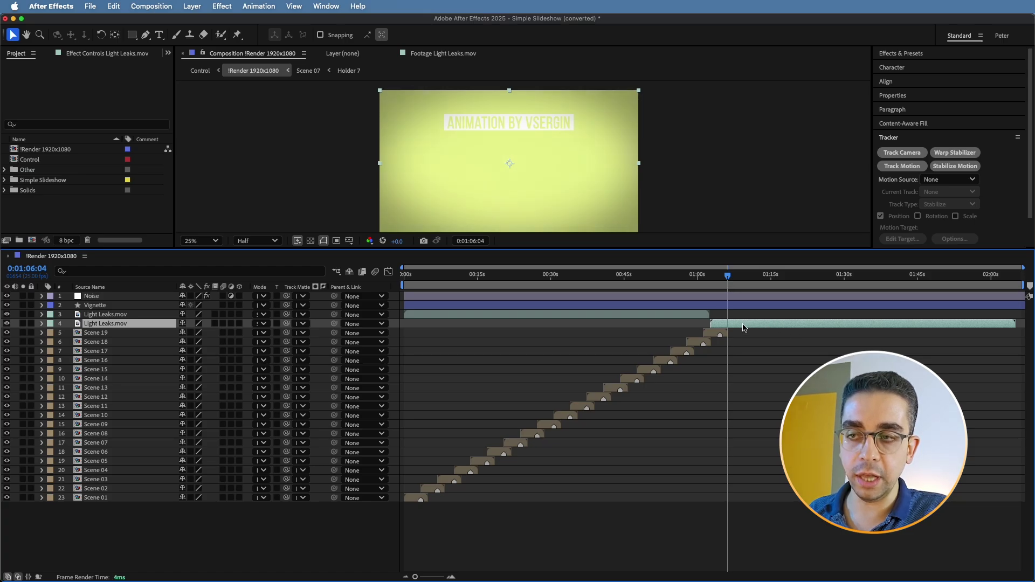
key(space)
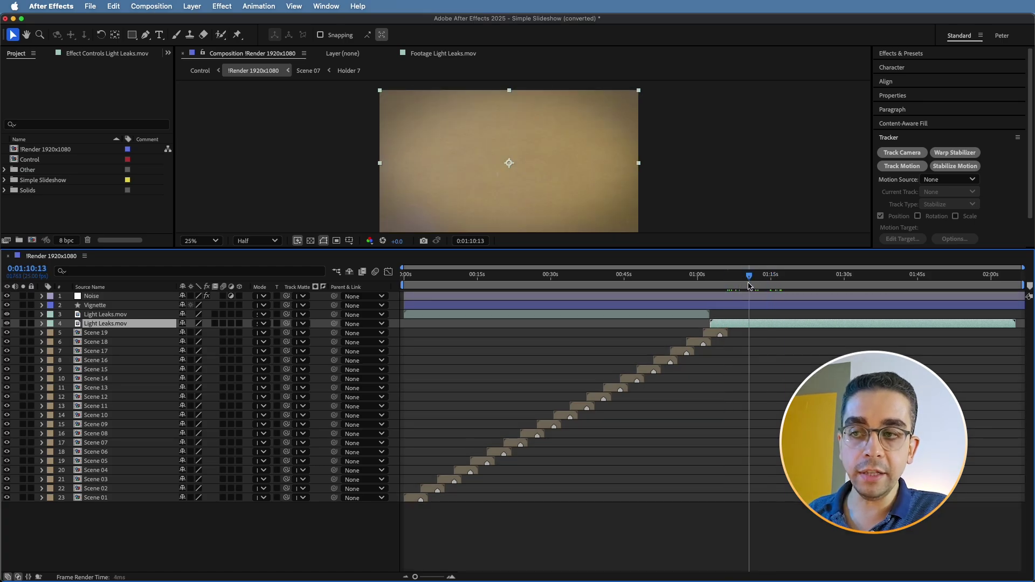
click(708, 292)
drag(707, 292, 635, 291)
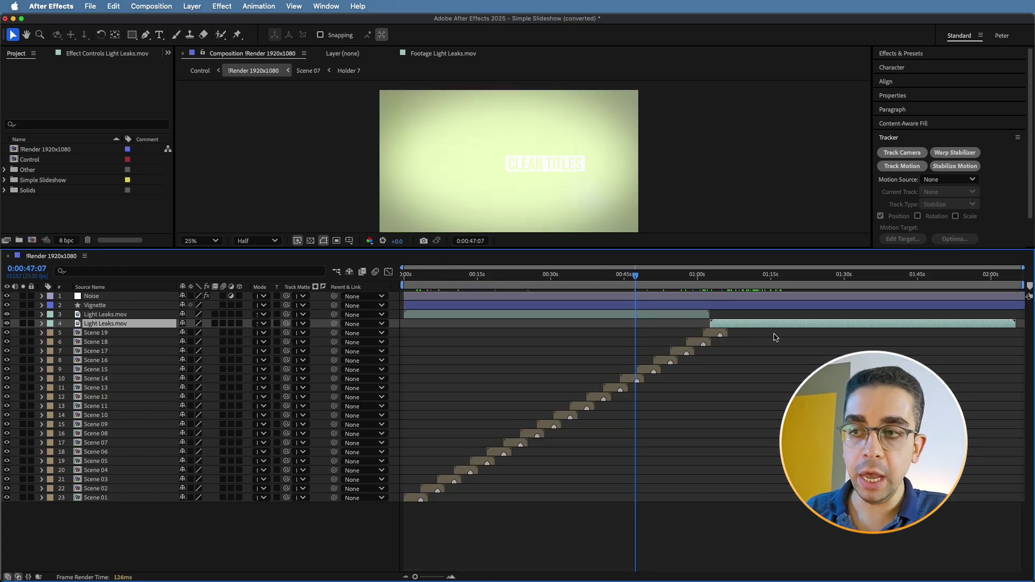
Duplicate the Scene 19 layer and shift the upper copy later so it starts at the original's marker.
click(710, 335)
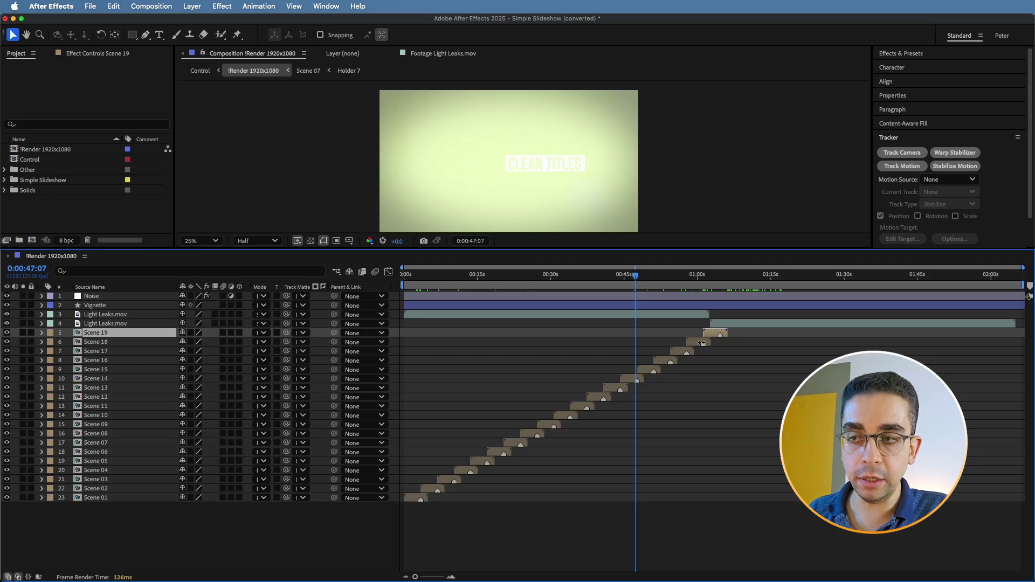
click(678, 358)
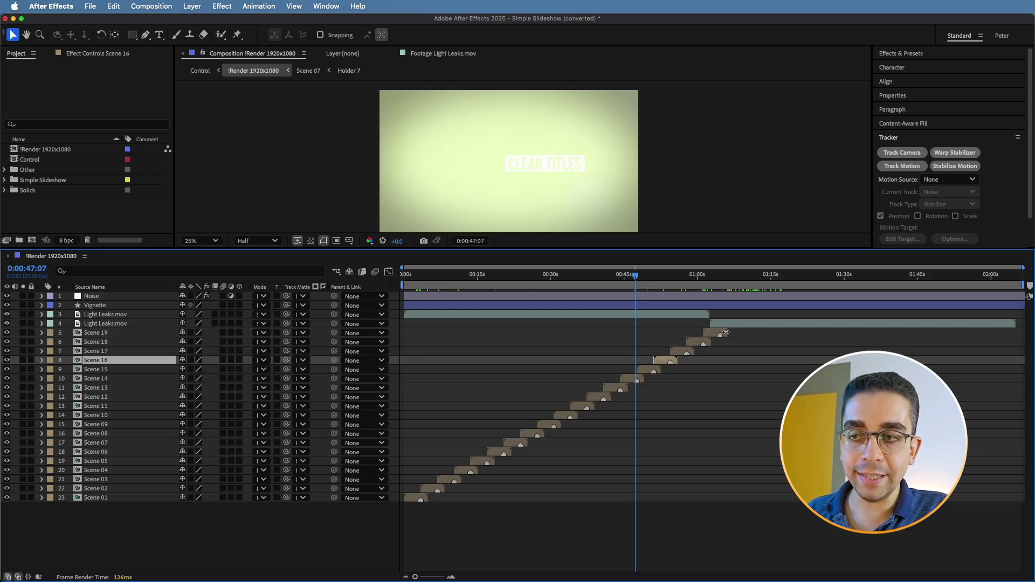
click(711, 335)
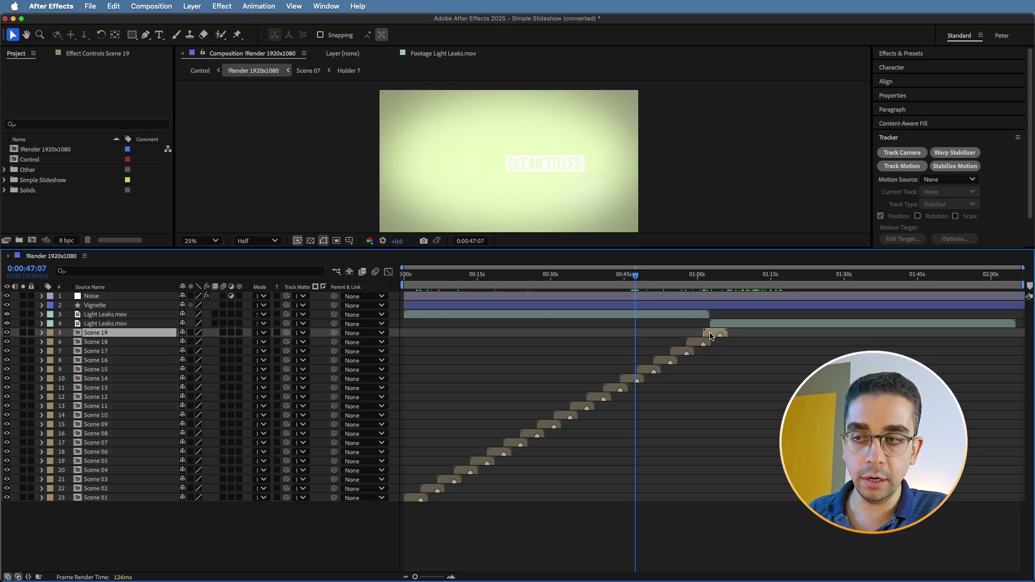
click(717, 284)
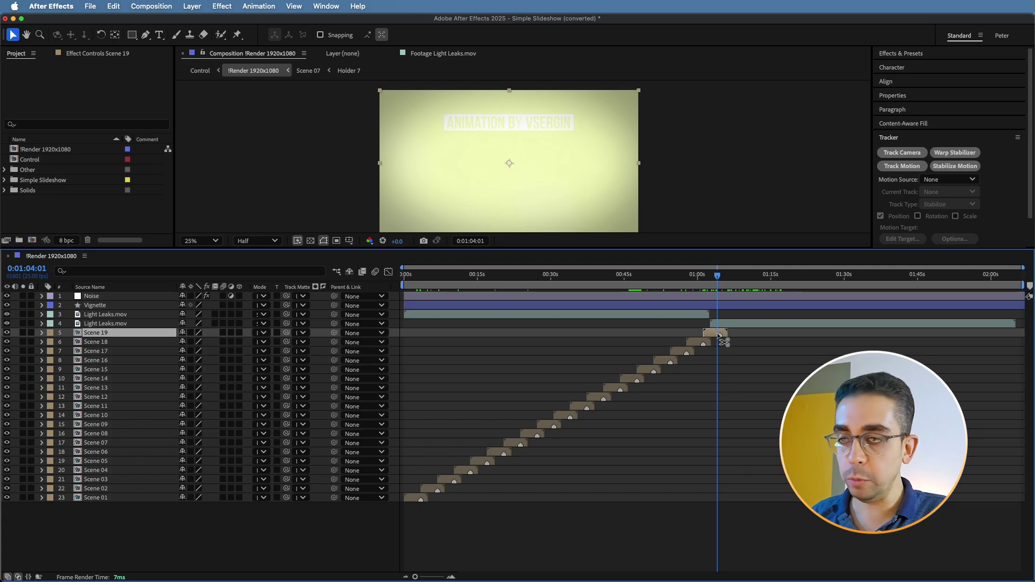
key(super+d)
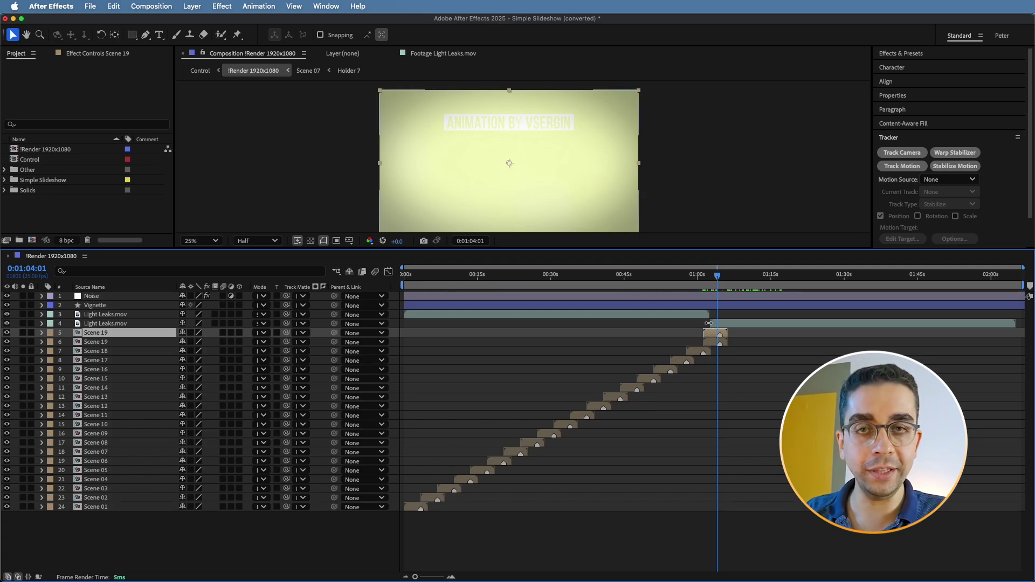
key(=)
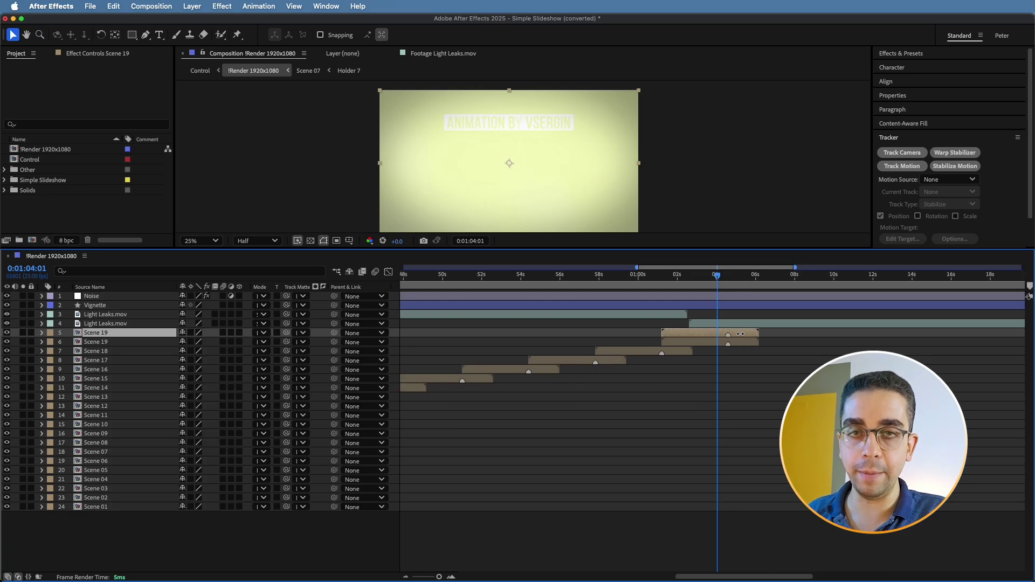
drag(696, 336, 756, 336)
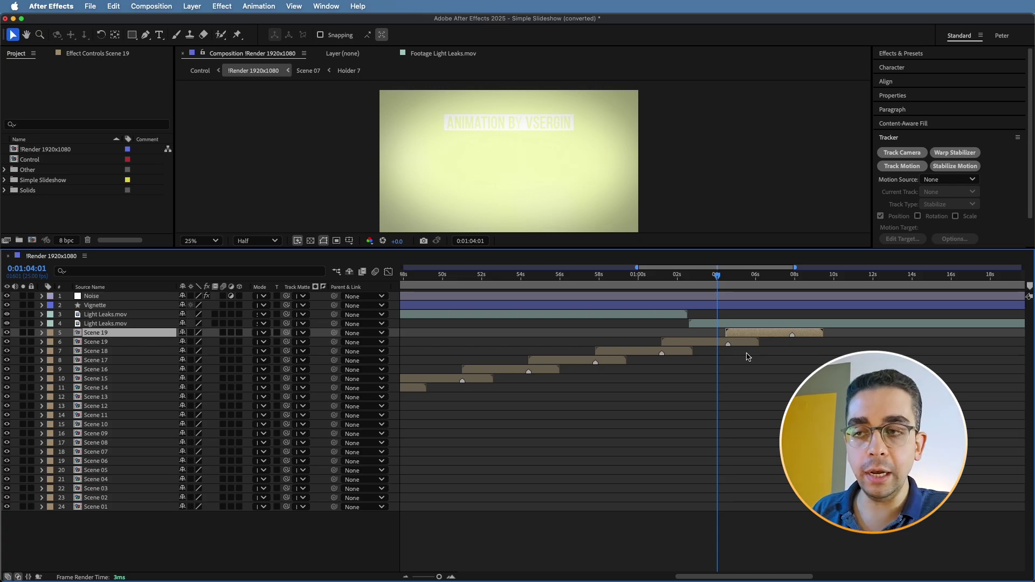
Expand the project's Simple Slideshow folder and its Scene 19 subfolder, and open the Holder 19 composition.
click(709, 341)
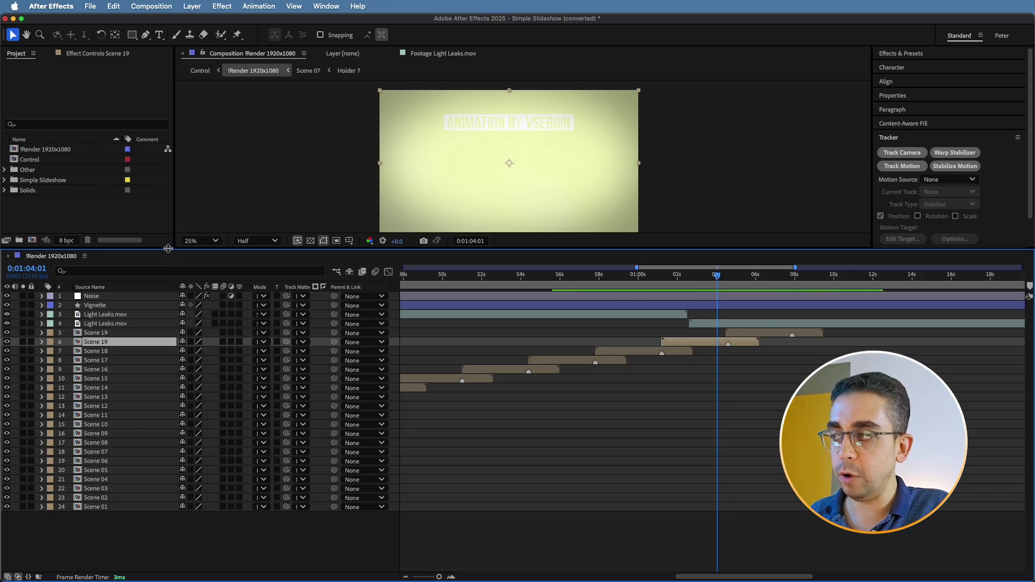
drag(169, 248, 141, 337)
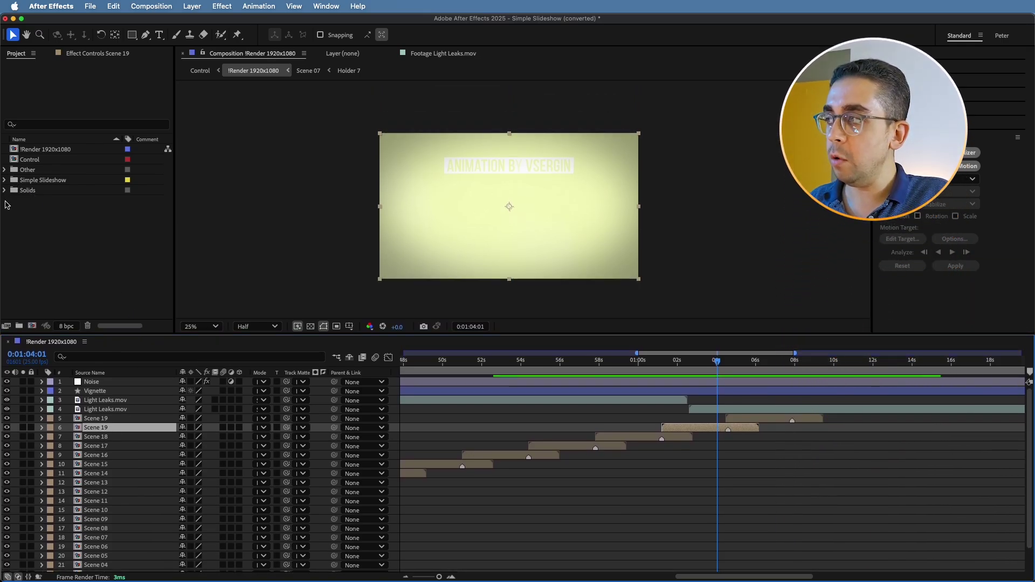
click(5, 180)
scroll(65, 251, down, 3)
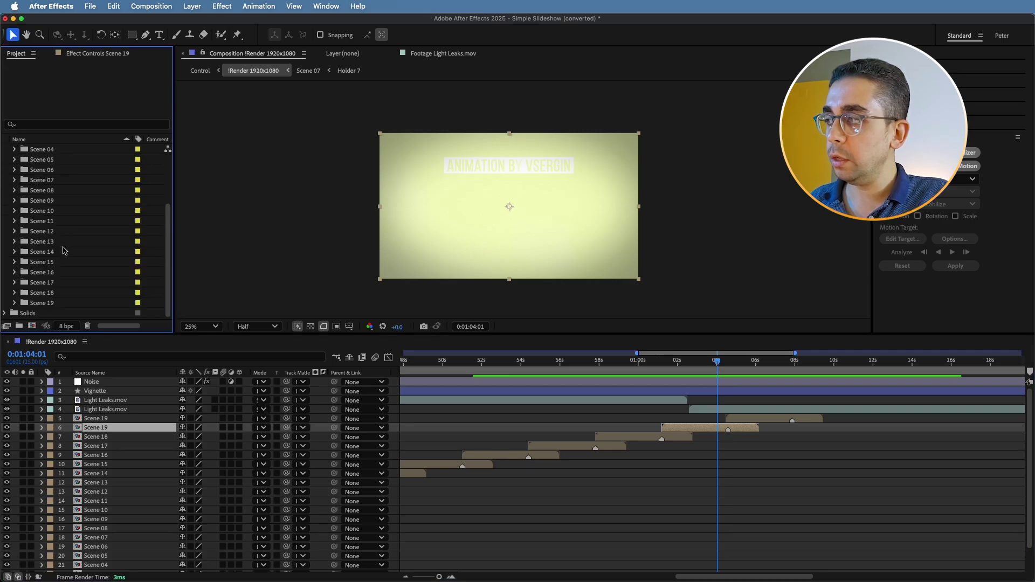
click(14, 303)
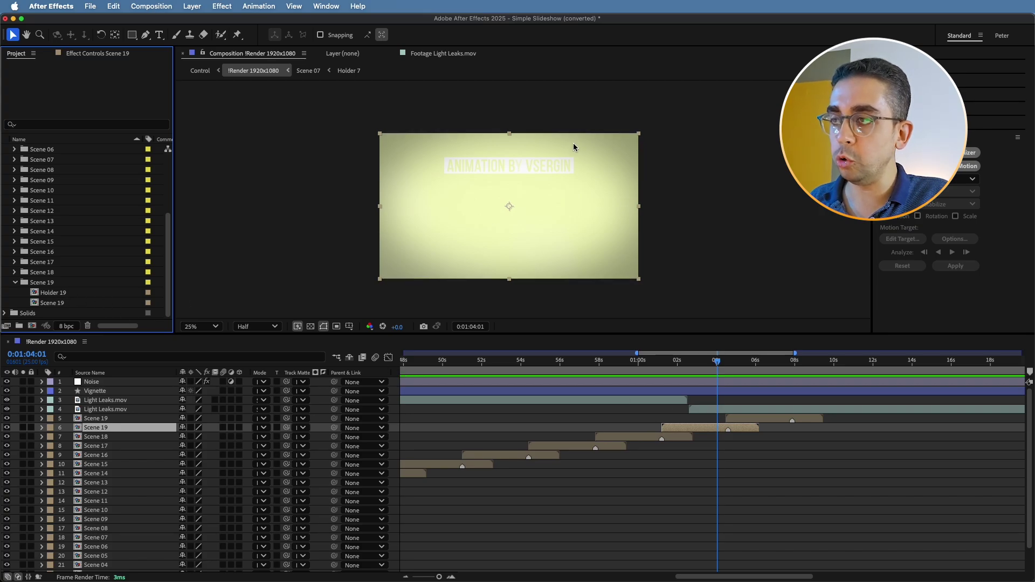
double_click(53, 293)
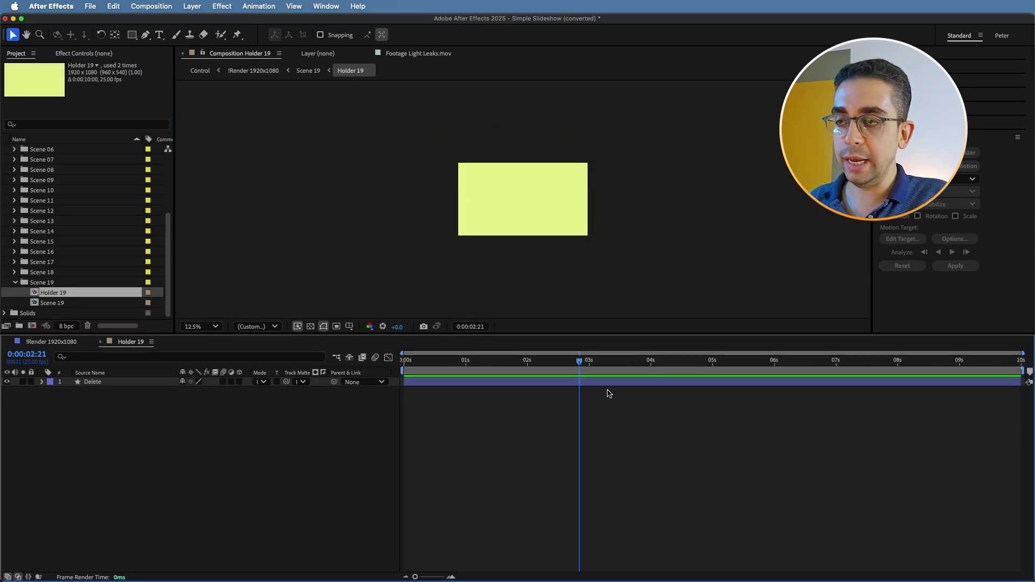
Delete the placeholder shape layer from Holder 19 and import the three JPG photos from Finder's Download folder into the After Effects project.
click(623, 386)
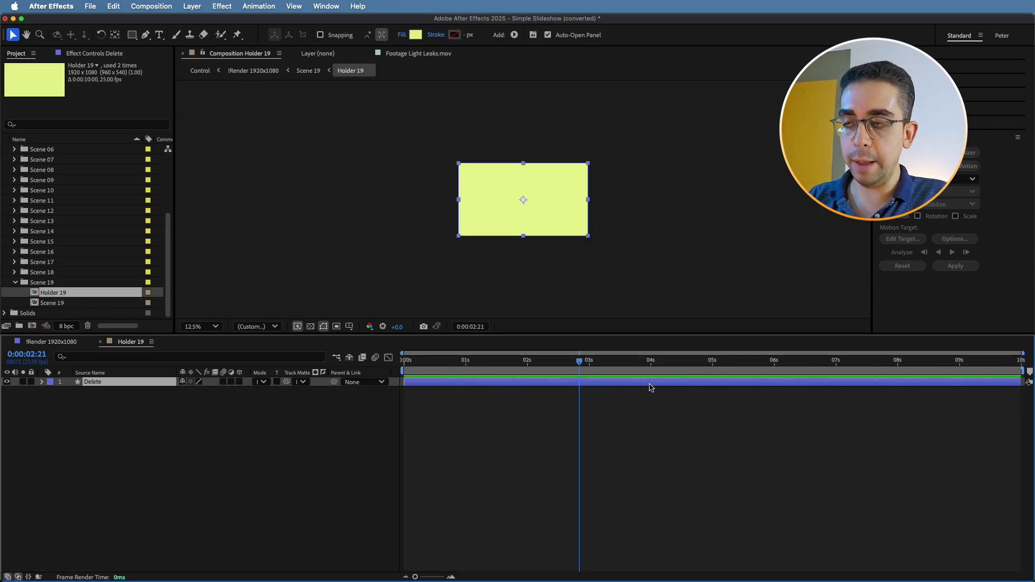
key(Delete)
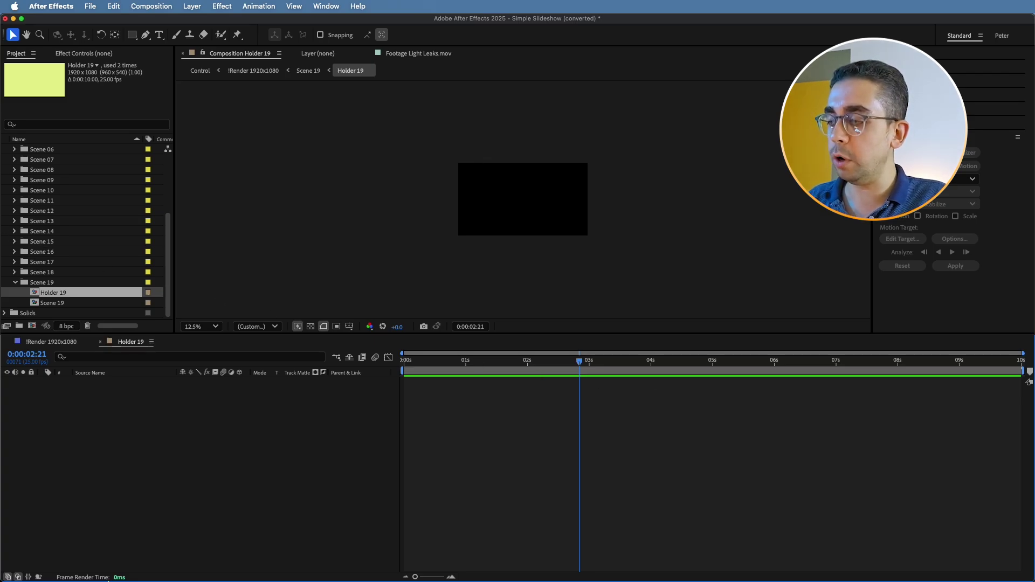
click(81, 563)
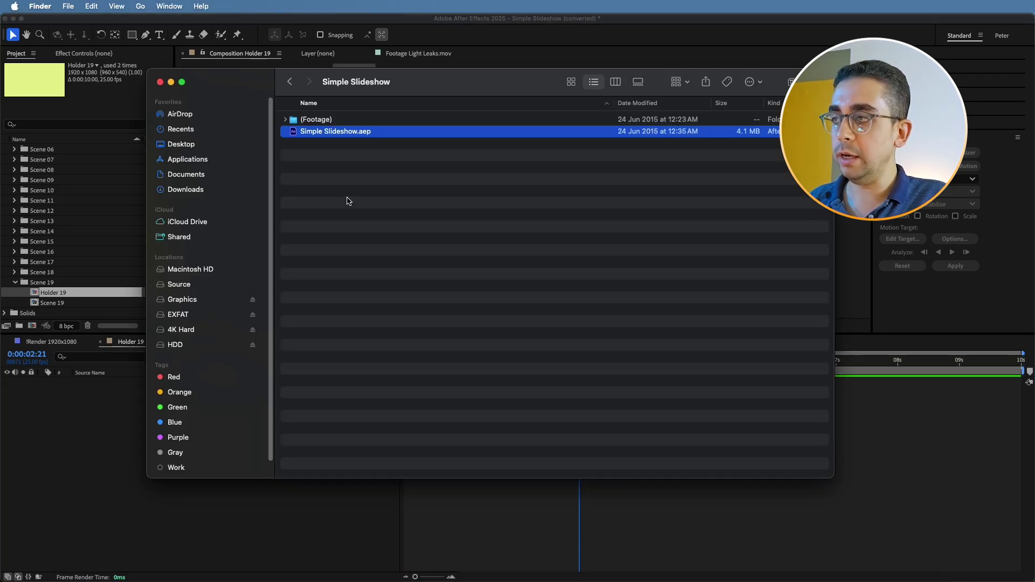
click(289, 81)
click(289, 81)
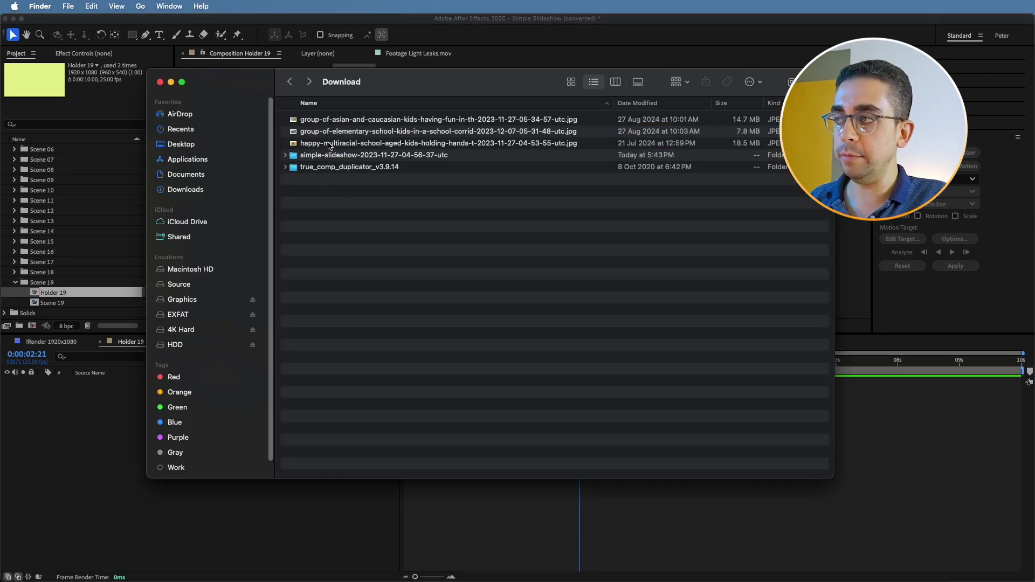
click(329, 143)
shift+click(329, 131)
shift+click(329, 120)
drag(320, 121, 61, 168)
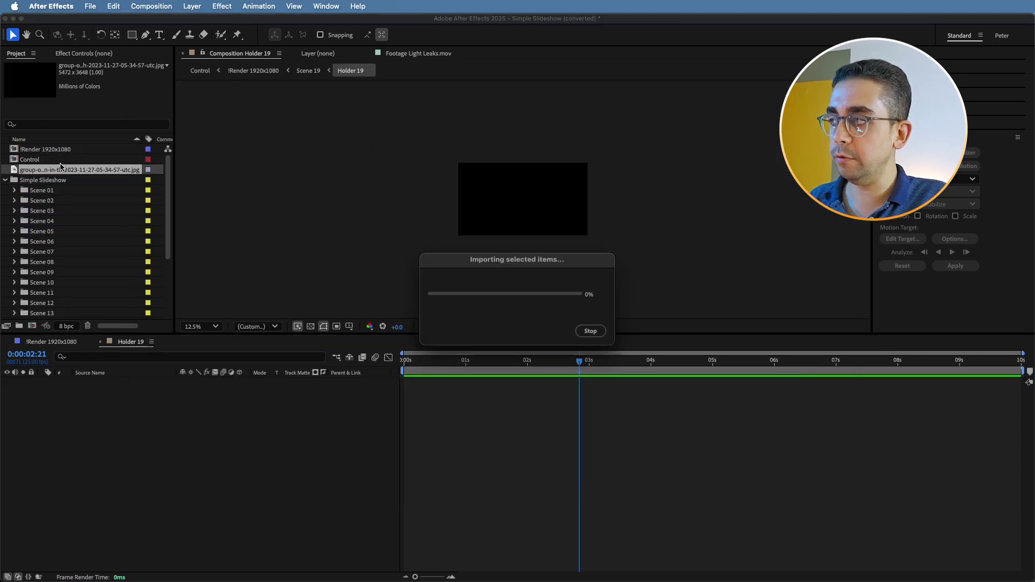
Add the group-of-asian-and-caucasian-kids photo to the Holder 19 composition and set its scale to 36%.
click(18, 174)
drag(15, 172, 374, 429)
key(s)
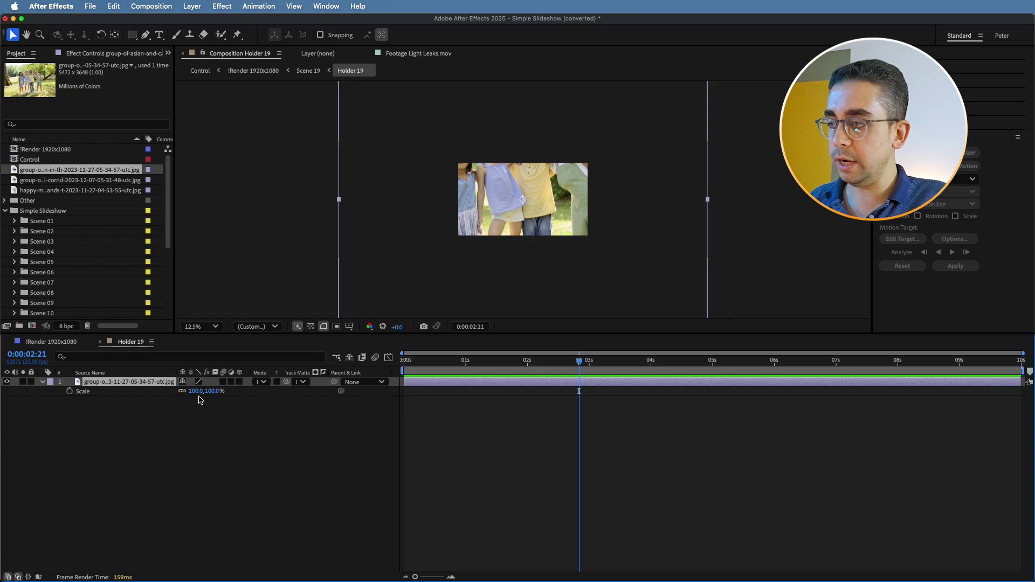
drag(201, 391, 162, 393)
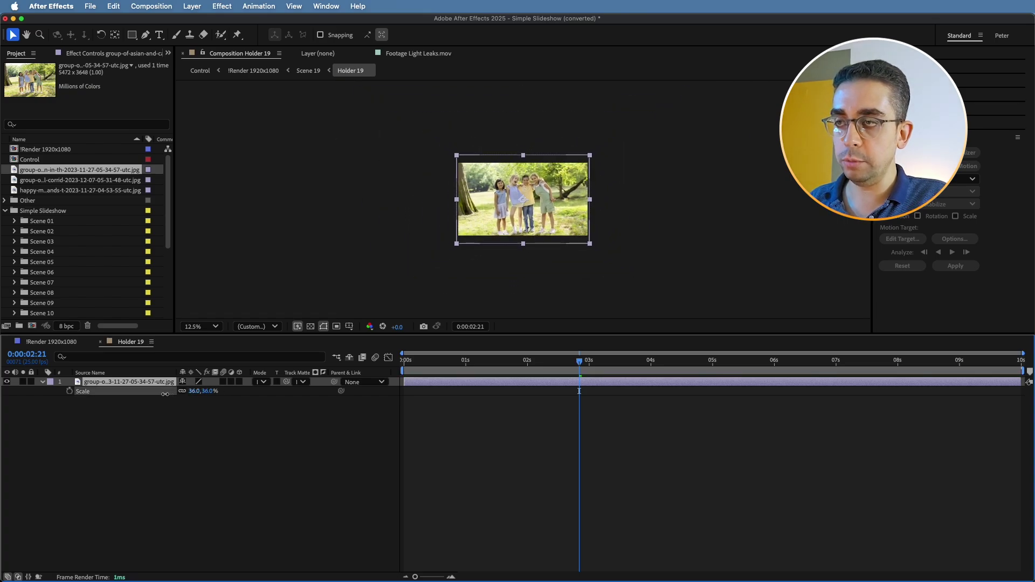
Return to the !Render 1920x1080 composition and scrub across both Scene 19 layers to compare their photos.
click(51, 341)
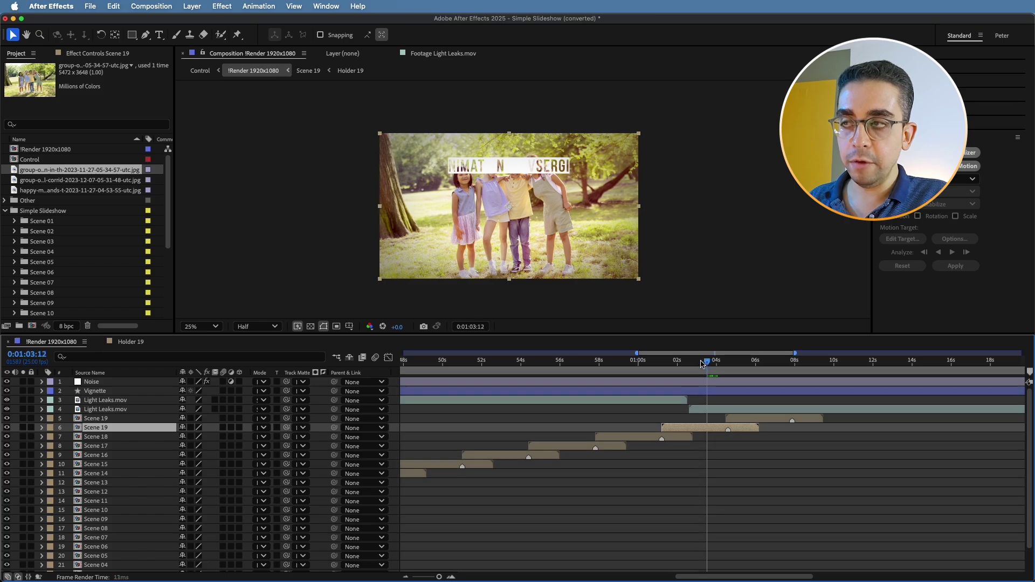
click(673, 365)
drag(673, 365, 710, 364)
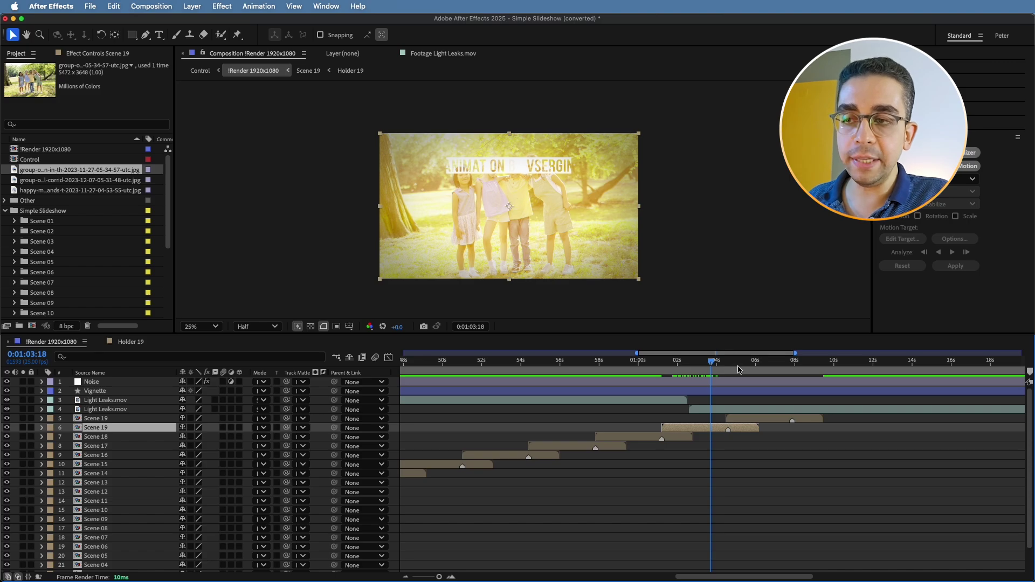
drag(739, 369, 786, 371)
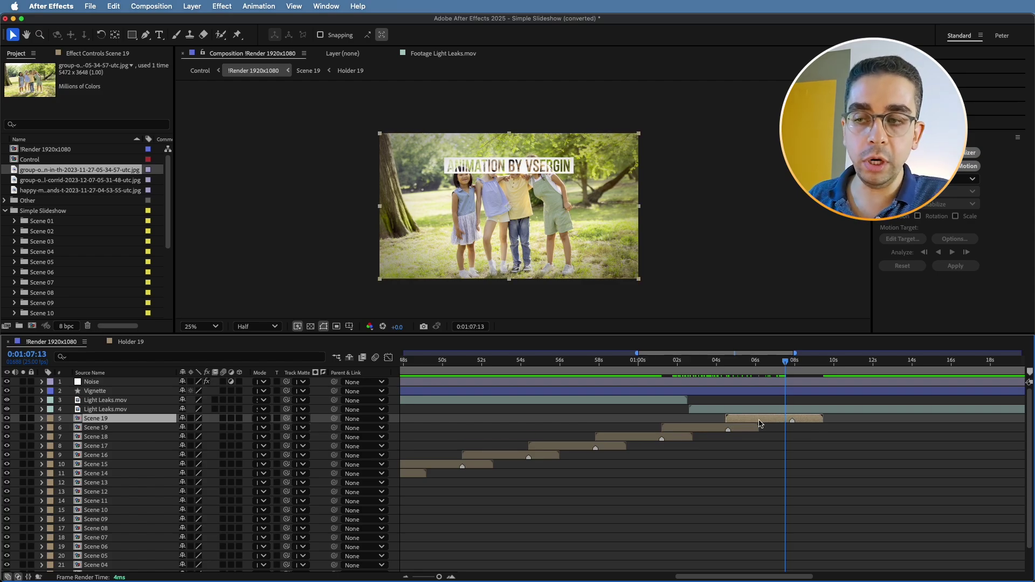
Open Holder 19 through the upper Scene 19 layer and replace its photo with the group-of-elementary-school-kids photo, scaled to 33%.
double_click(775, 421)
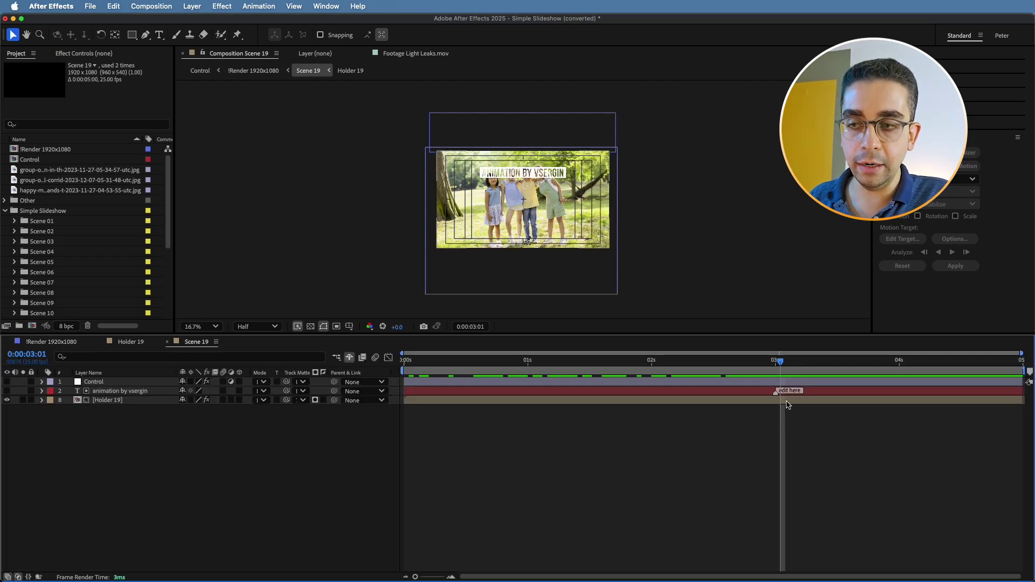
click(109, 402)
double_click(109, 401)
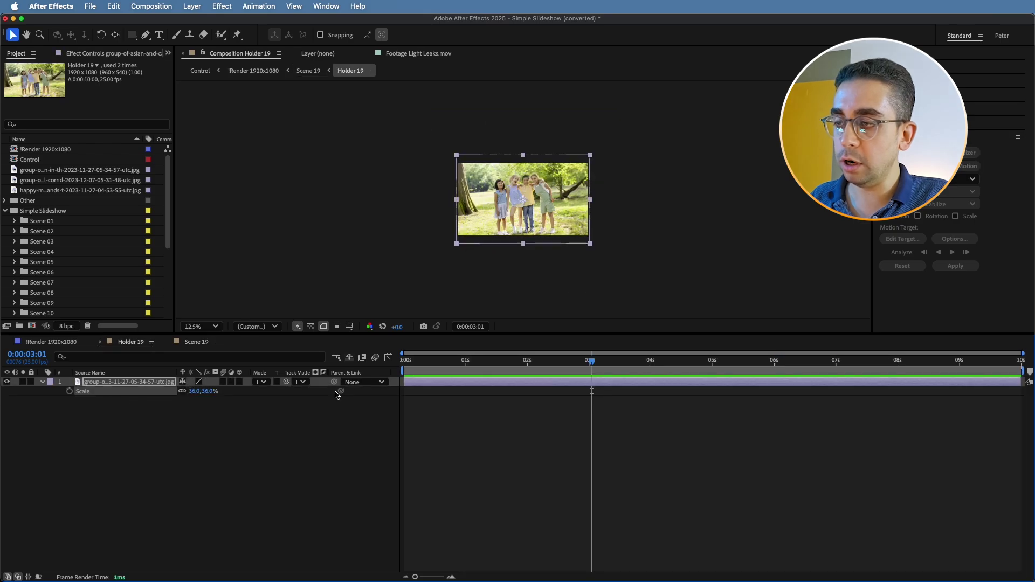
click(506, 382)
key(Delete)
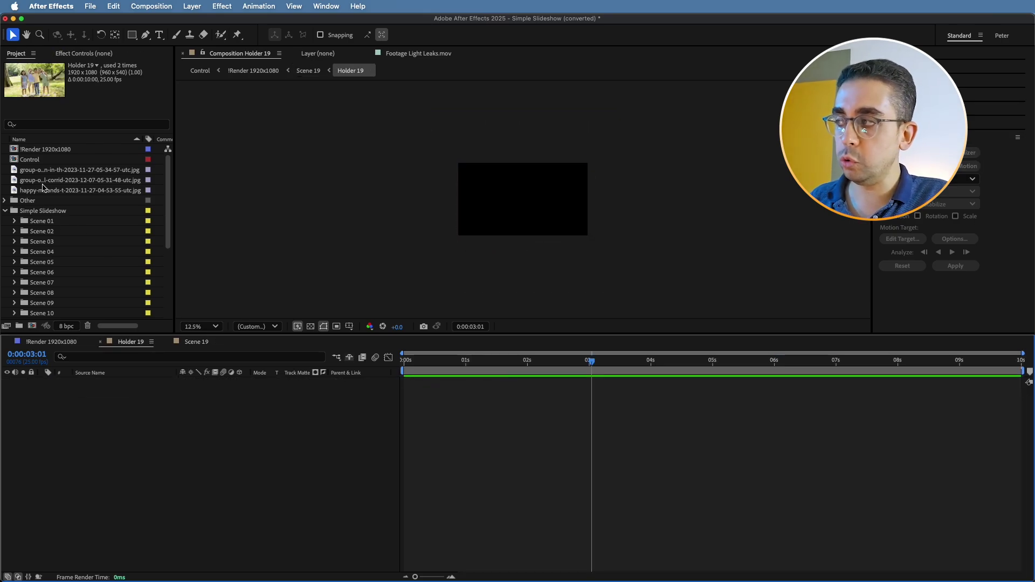
click(37, 184)
drag(38, 185, 168, 436)
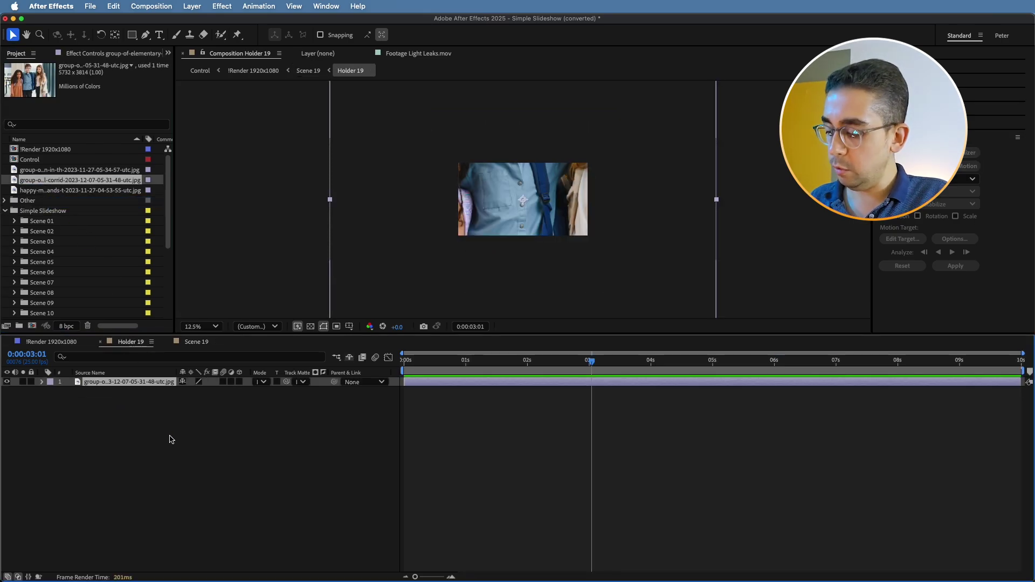
key(s)
drag(206, 396, 167, 398)
click(167, 400)
Check the Scene 19 layers in the !Render 1920x1080 composition and delete the upper duplicate.
click(51, 341)
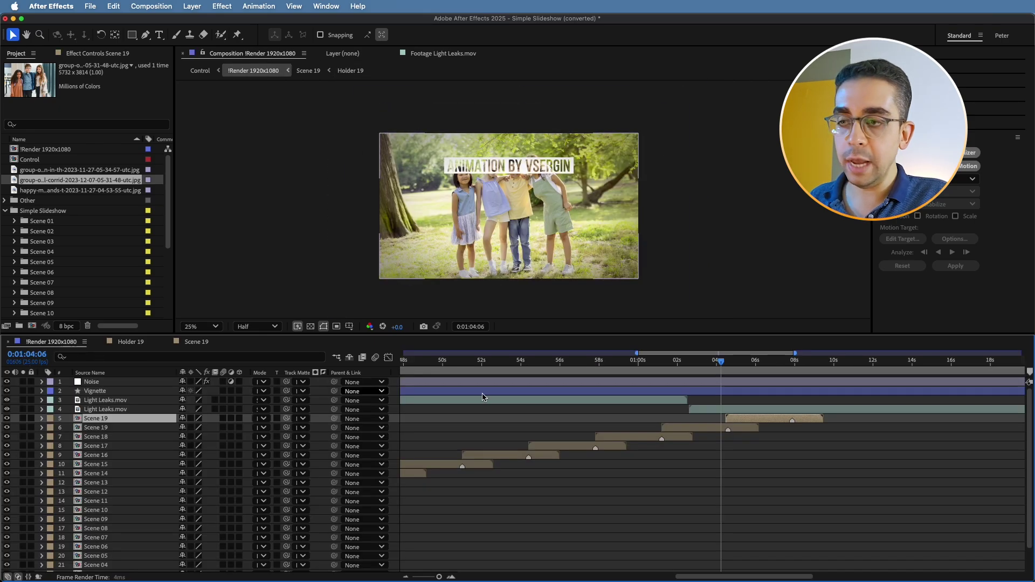
drag(717, 364, 707, 384)
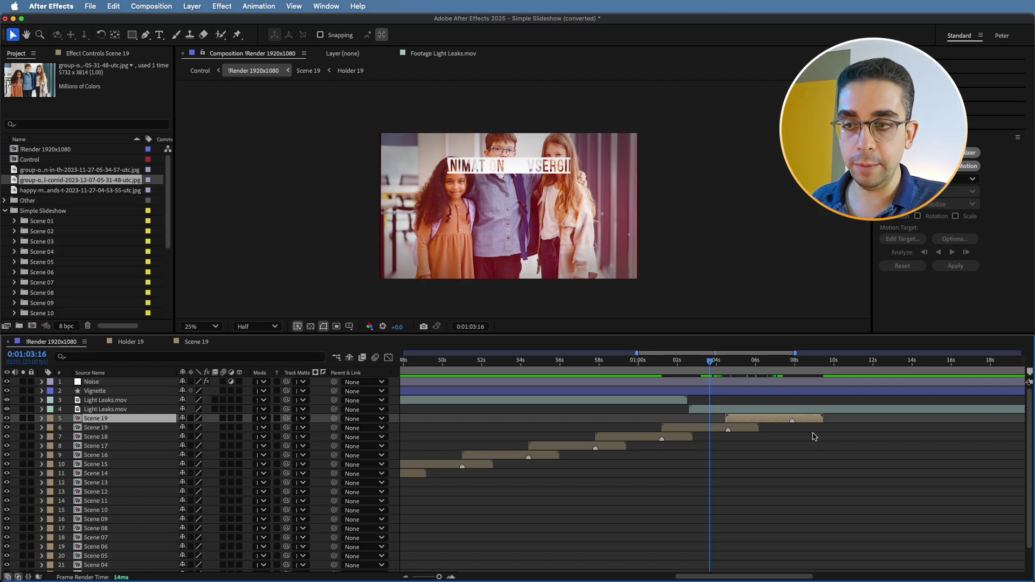
key(Delete)
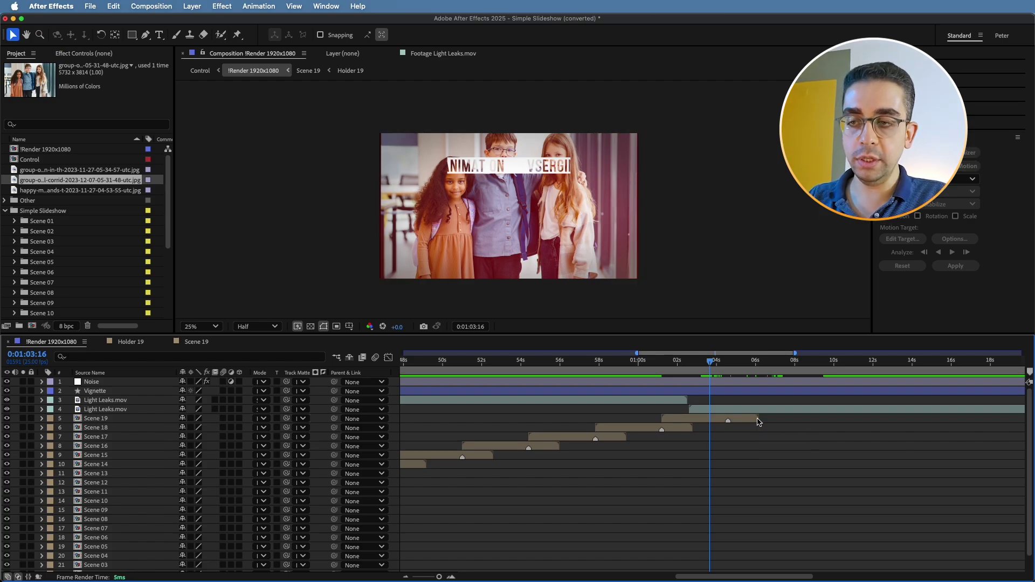
Duplicate the Scene 19 composition in the project and place the copy above the Scene 19 layer, starting at its marker.
click(711, 419)
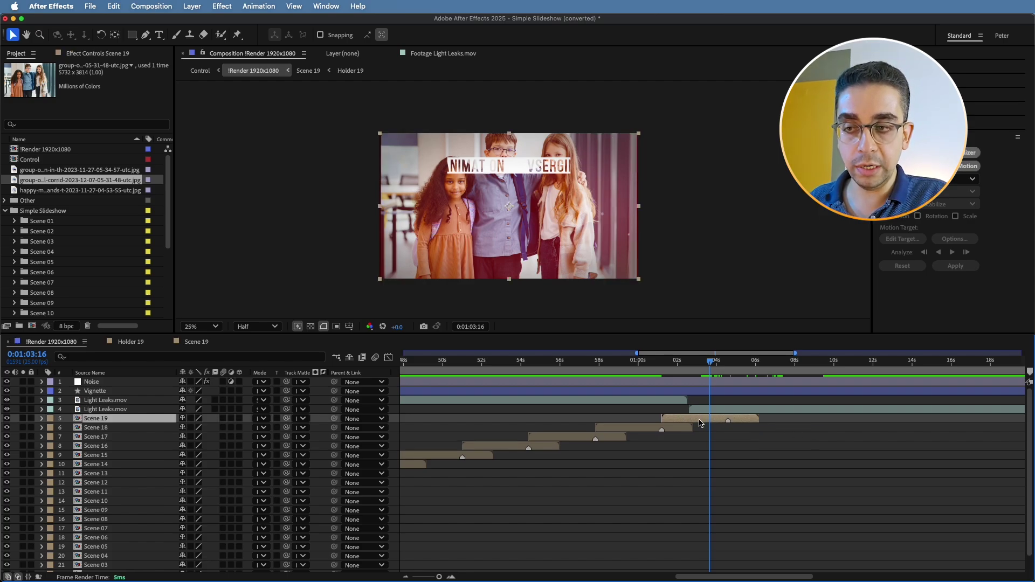
scroll(110, 264, down, 5)
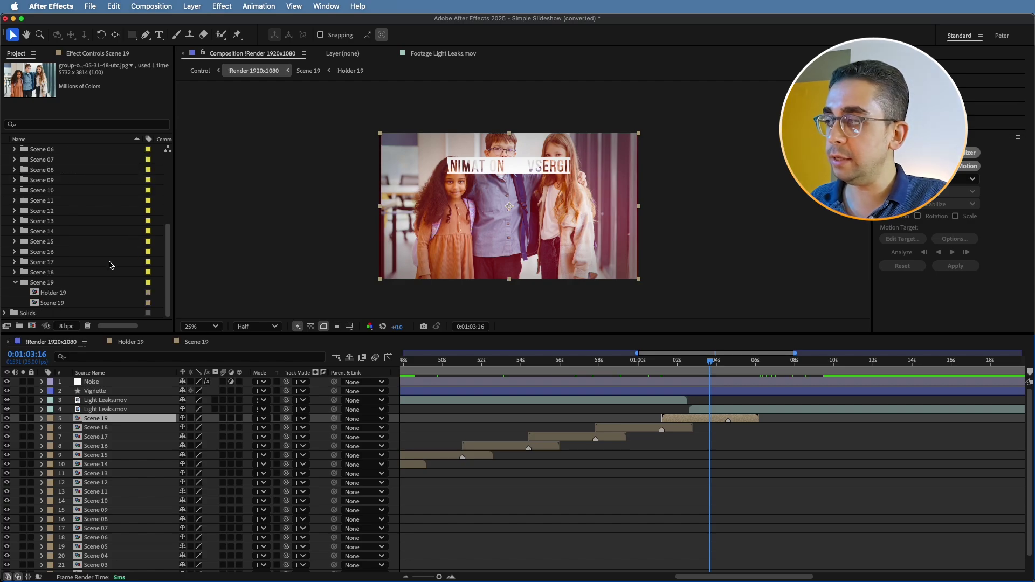
click(51, 304)
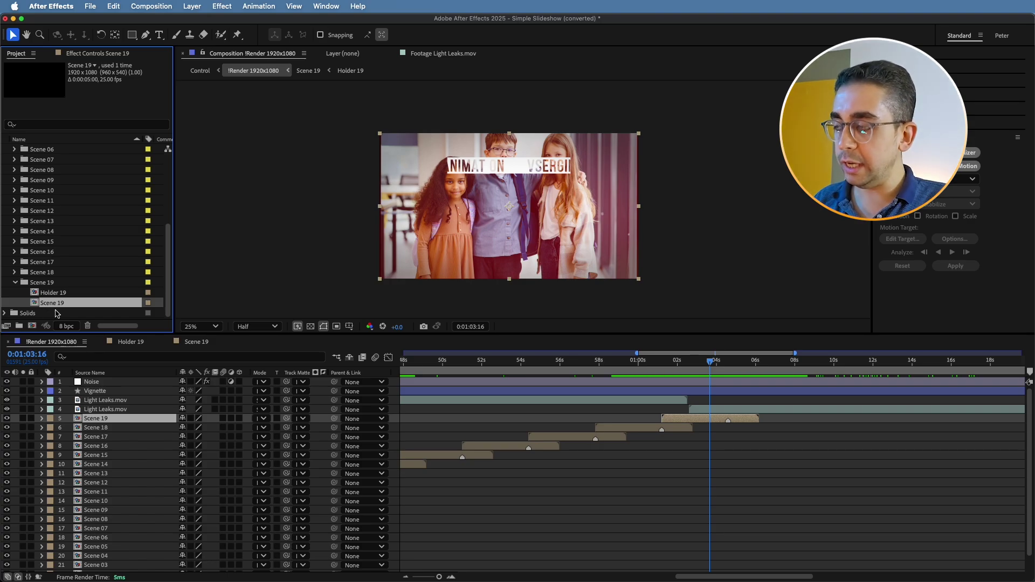
key(super+d)
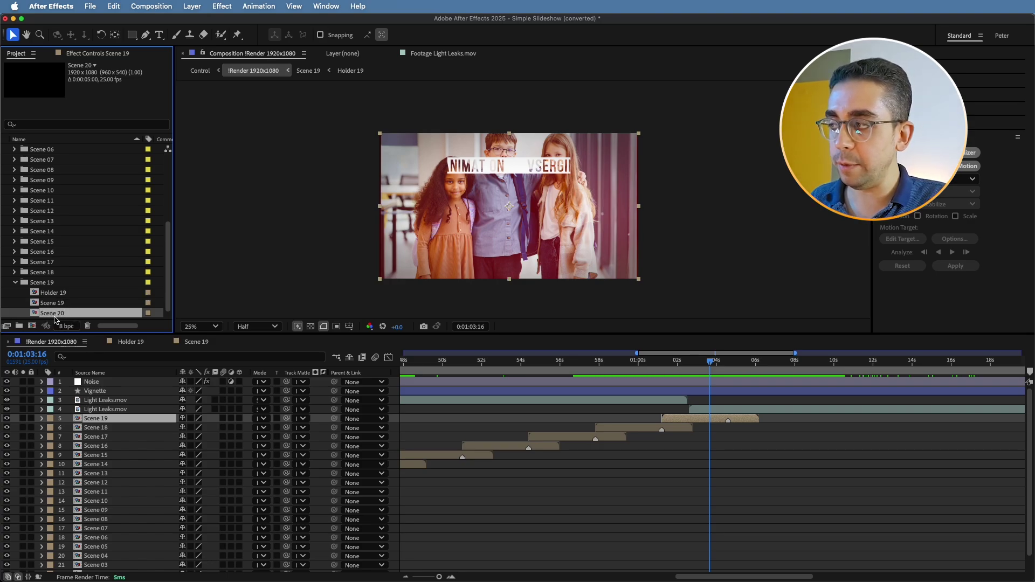
drag(35, 315, 768, 422)
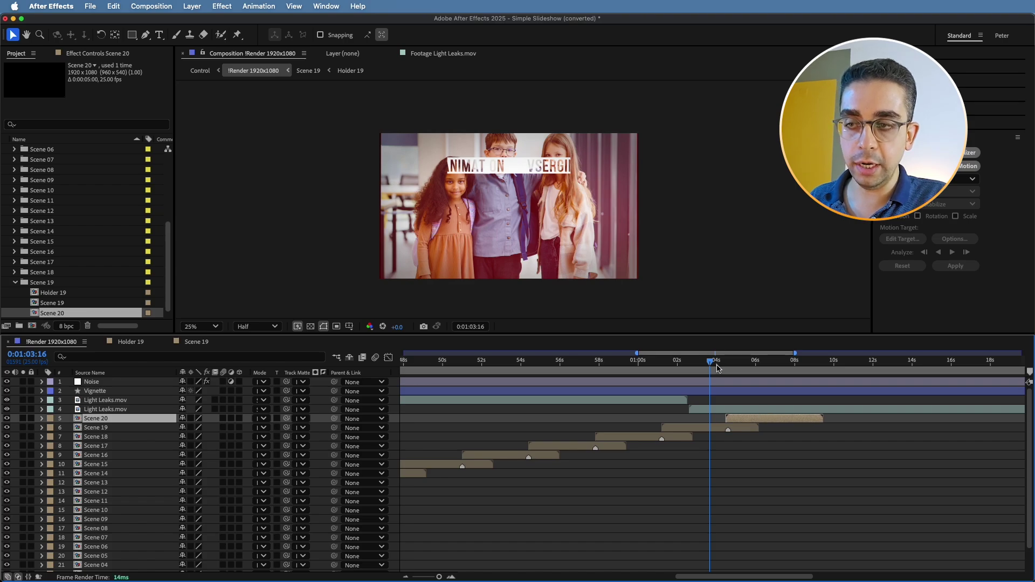
Inspect the copied scene and its nested Holder 19, then preview both scenes in !Render 1920x1080.
drag(717, 368, 769, 368)
double_click(782, 420)
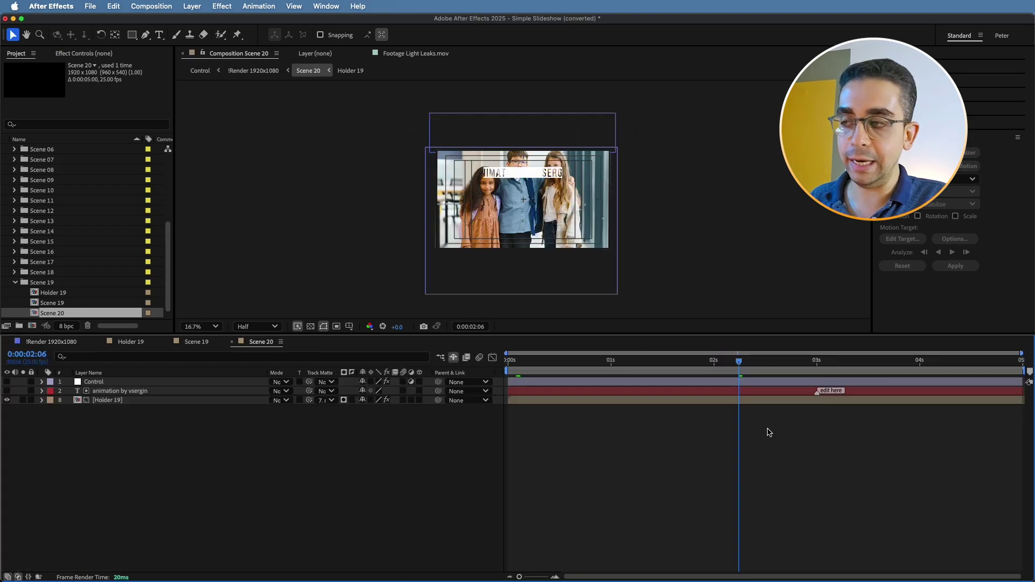
double_click(268, 403)
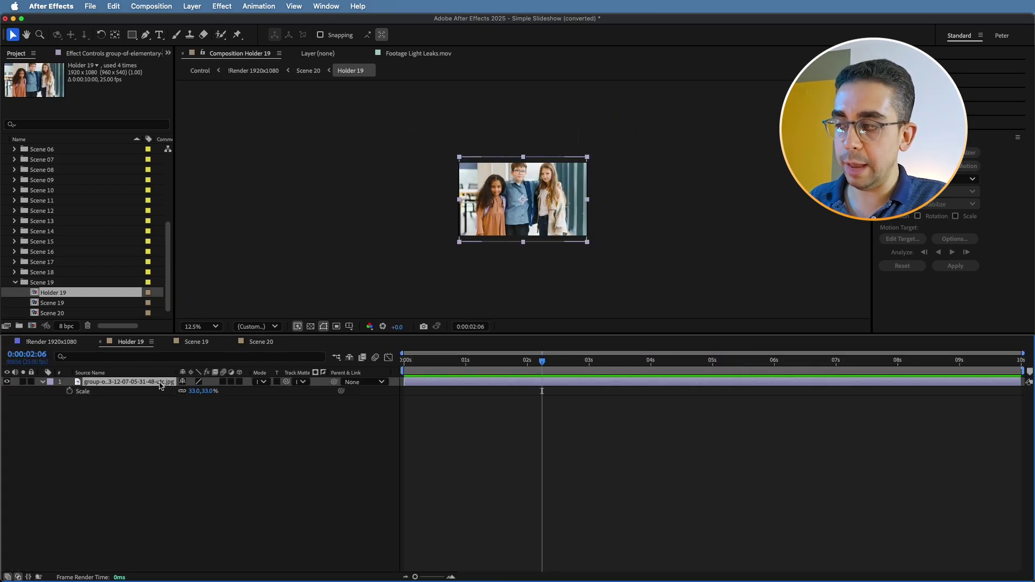
click(53, 342)
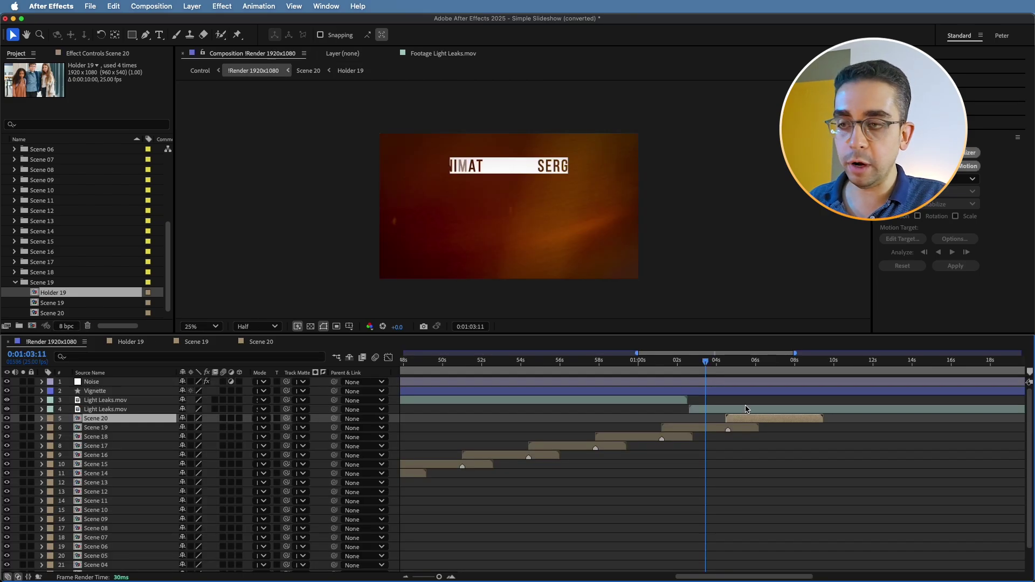
mouse_move(709, 367)
mouse_down()
mouse_move(778, 368)
mouse_move(706, 369)
mouse_up()
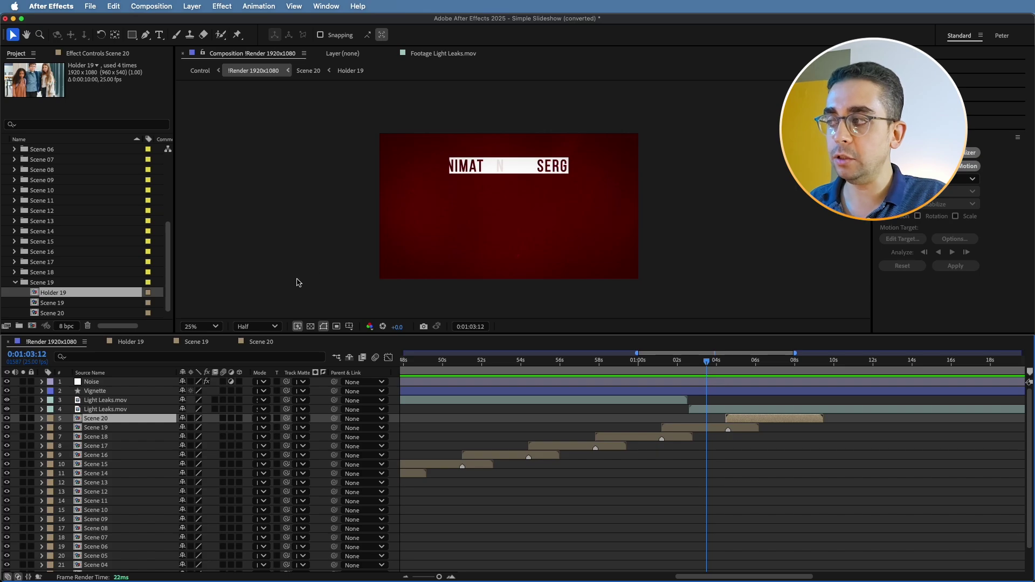
Delete the Scene 20 composition from the project, including its use in the !Render 1920x1080 timeline.
scroll(63, 303, down, 1)
click(46, 304)
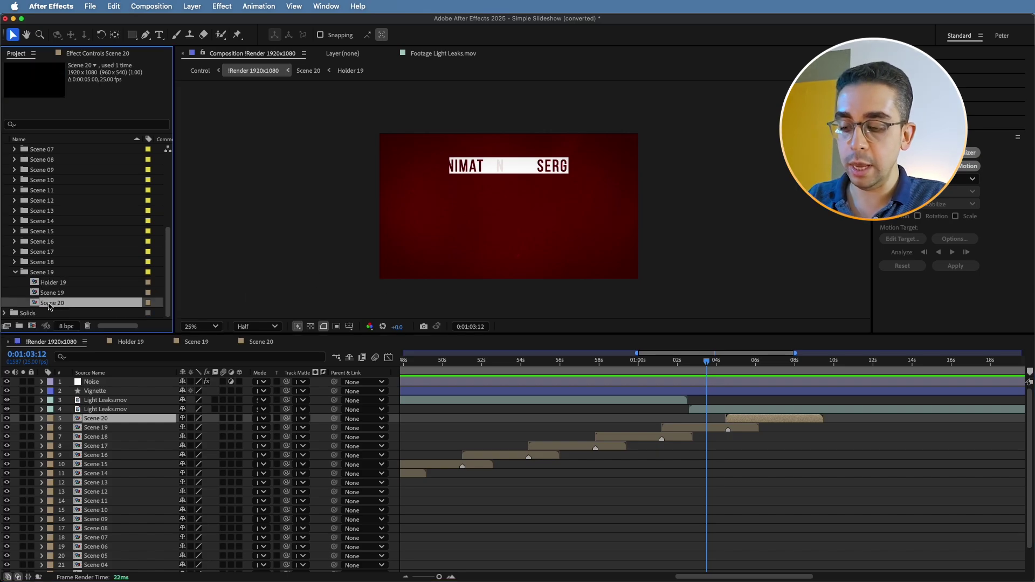
key(Delete)
click(612, 340)
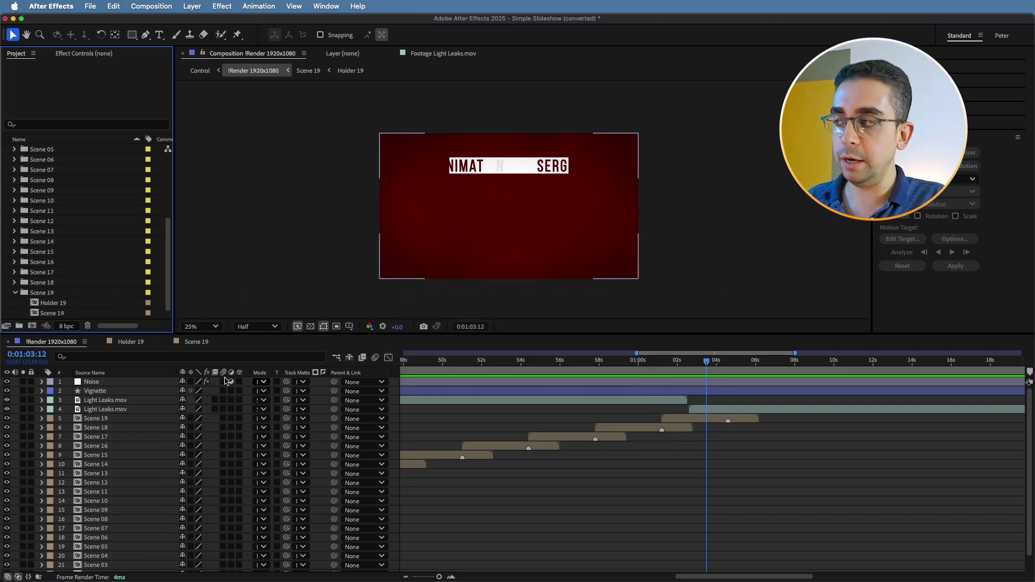
Select the Scene 19 composition in the project, open the True Comp Duplicator script, and move its window clear of the scene layers.
click(703, 421)
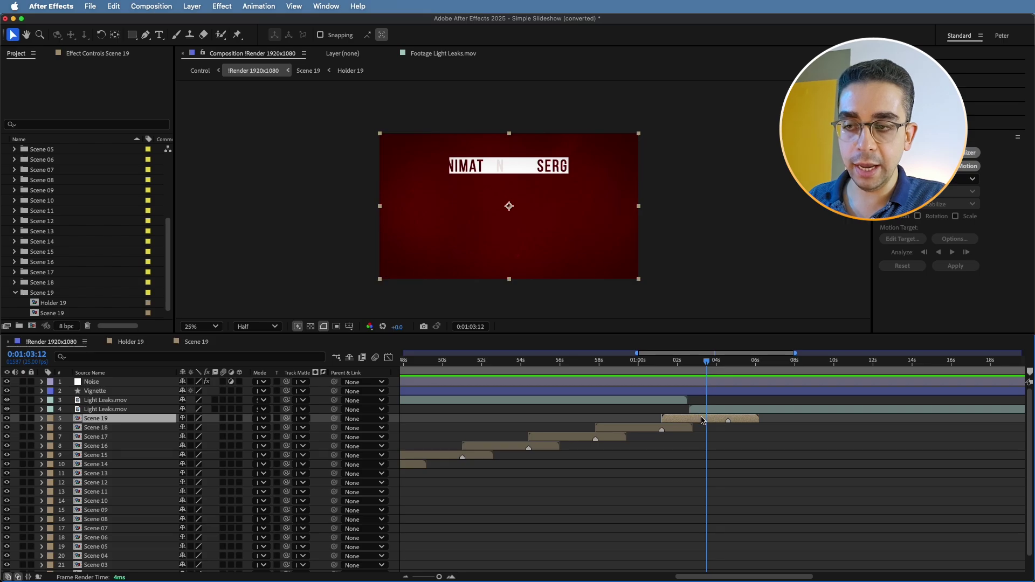
scroll(52, 310, down, 1)
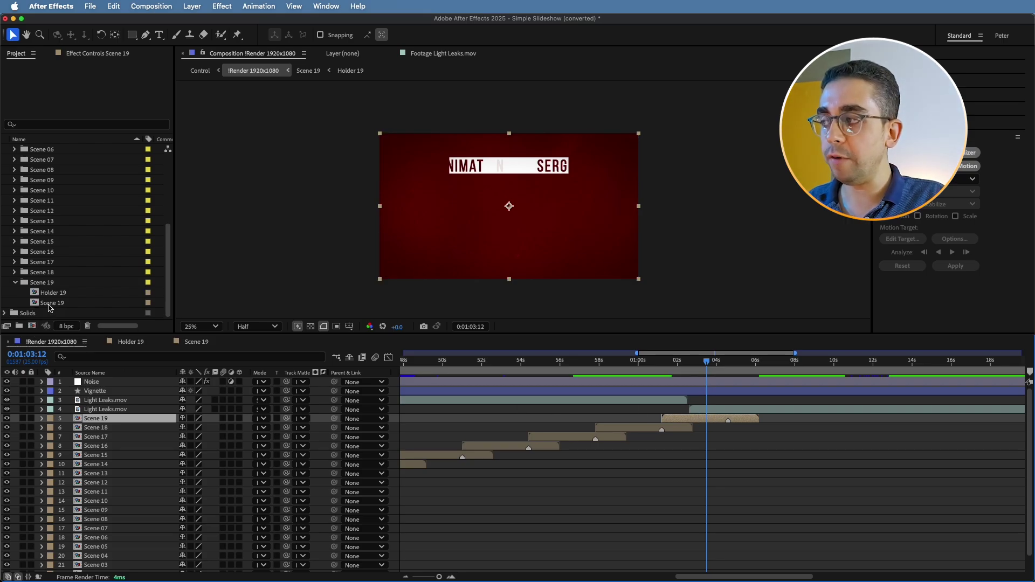
click(59, 302)
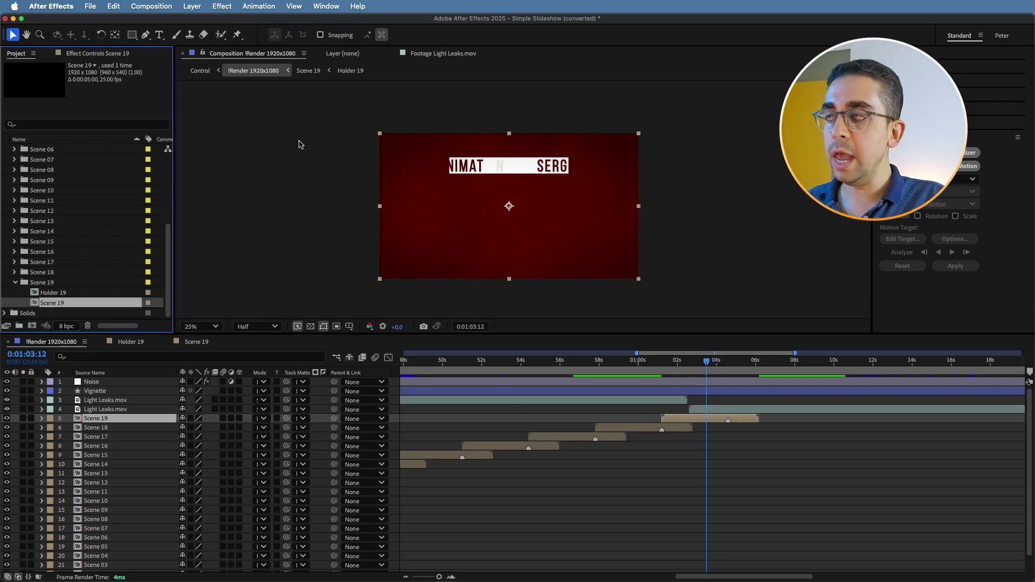
click(325, 7)
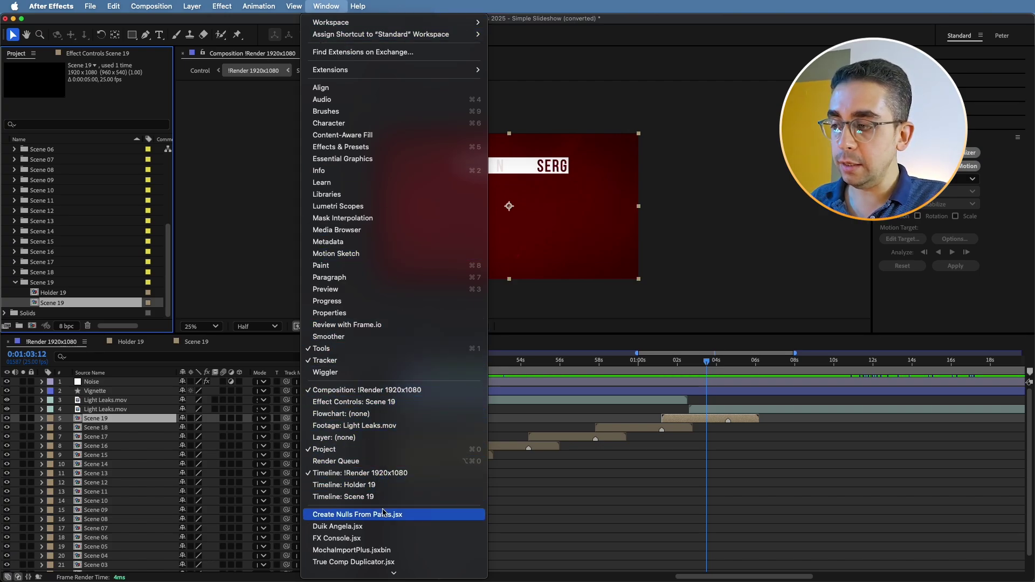
scroll(399, 521, down, 1)
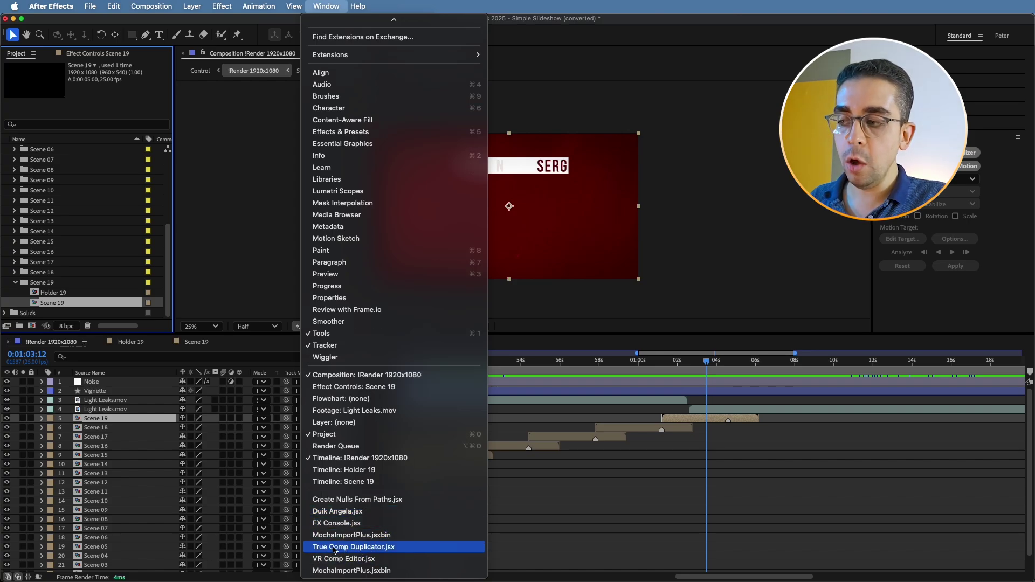
click(333, 548)
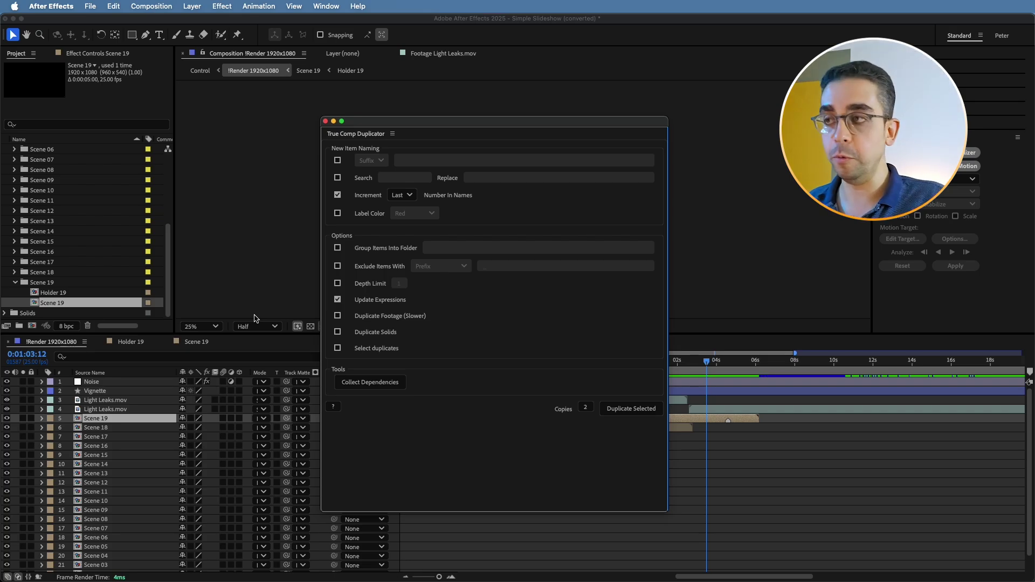
drag(426, 123, 273, 61)
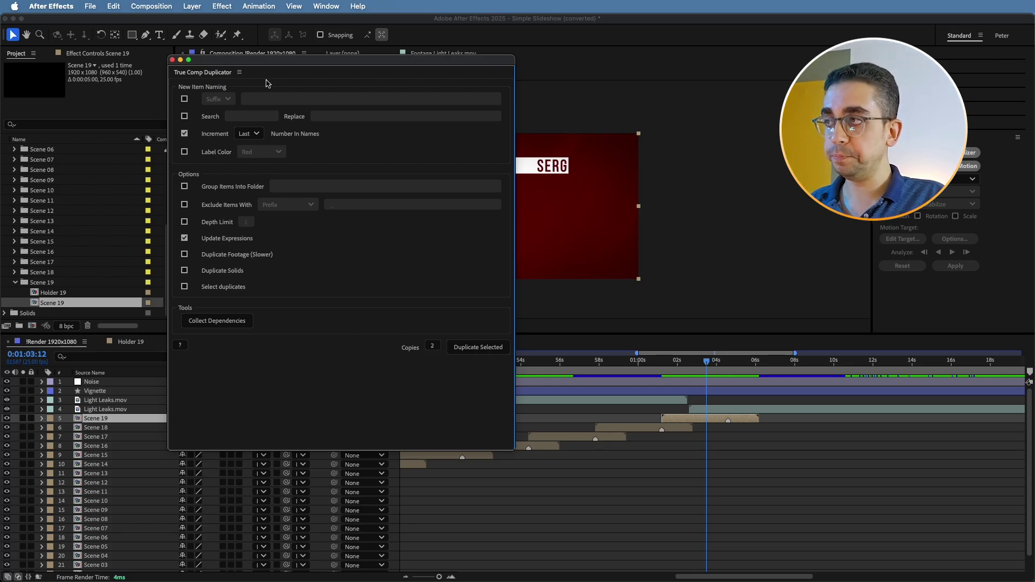
Make 2 copies of Scene 19 and its nested holder with True Comp Duplicator, incrementing the last number in names and updating expressions.
drag(276, 66, 372, 46)
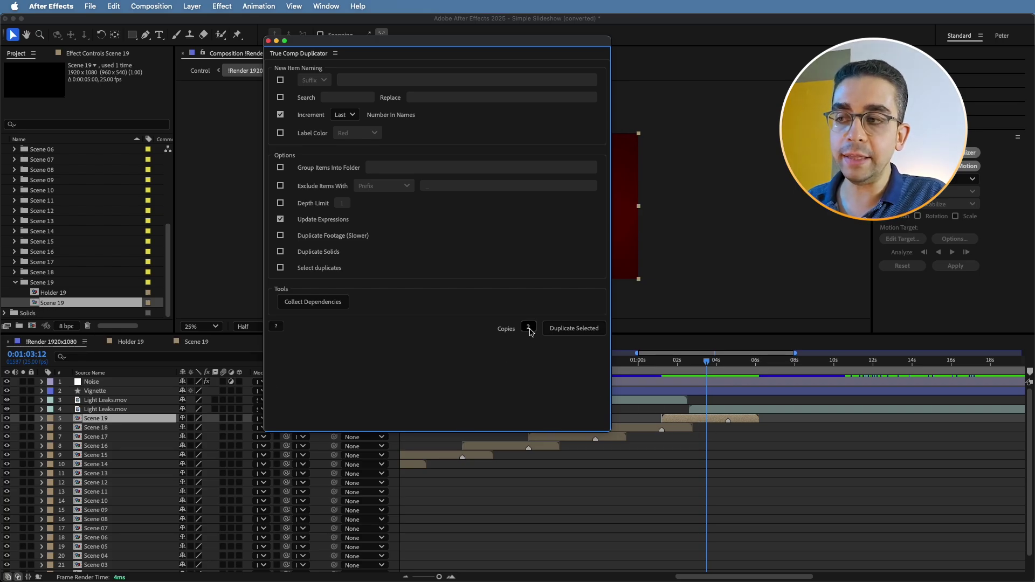
click(562, 334)
click(573, 311)
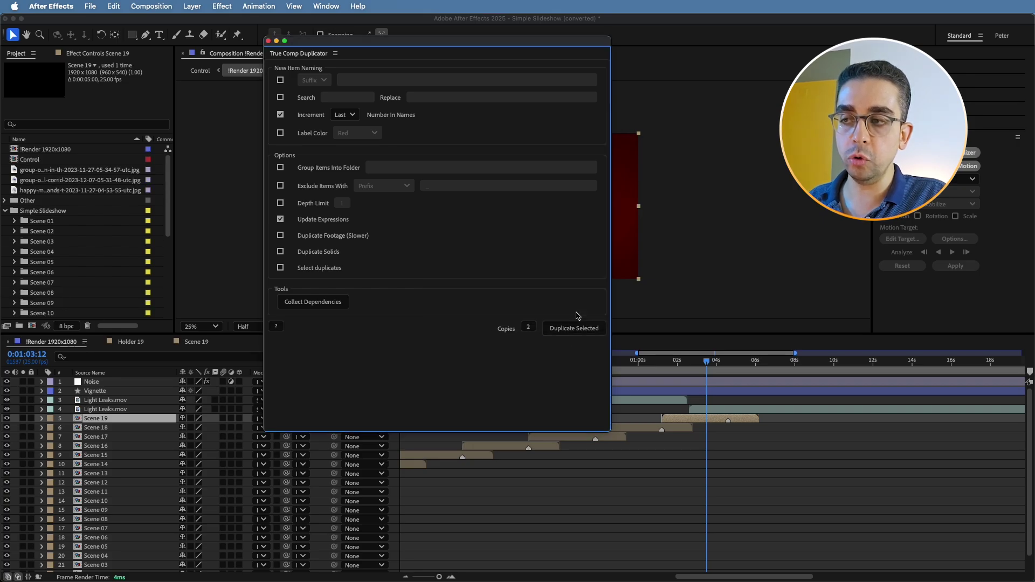
drag(296, 42, 469, 199)
click(441, 199)
scroll(97, 242, down, 5)
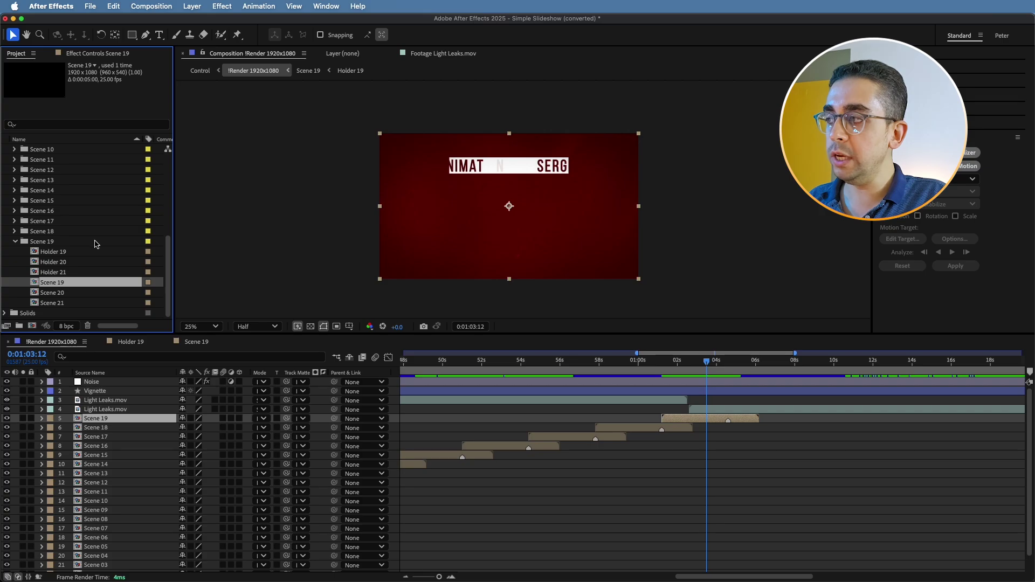
Check the duplicated compositions and place Scene 20 above the Scene 19 layer in !Render 1920x1080, starting at Scene 19's marker.
click(54, 294)
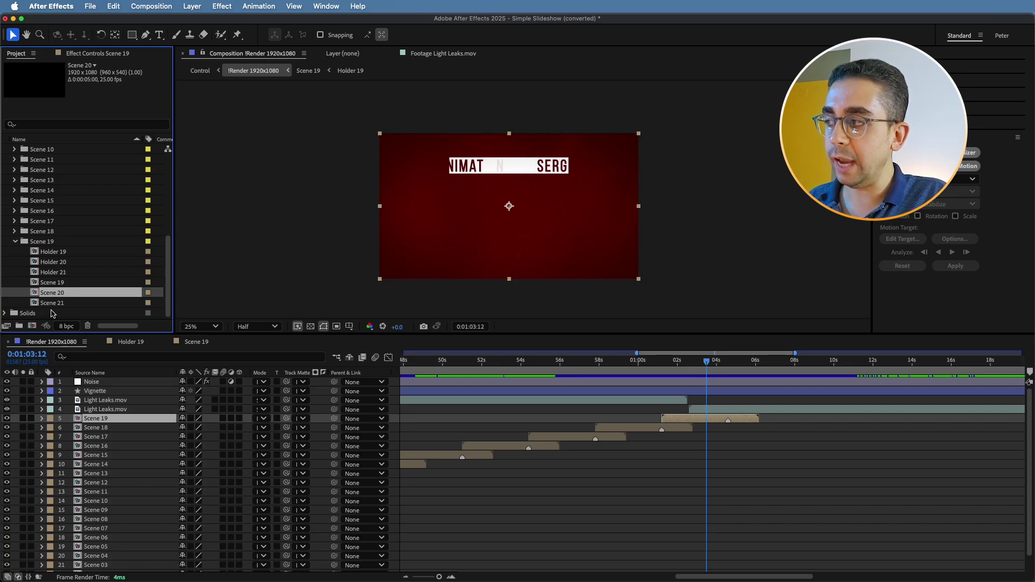
click(59, 275)
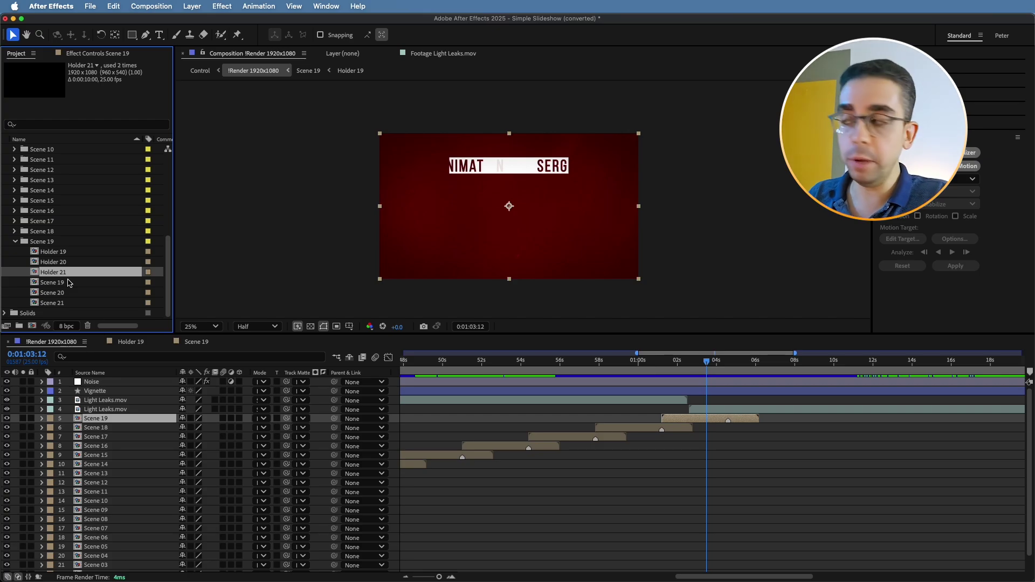
drag(61, 298, 748, 421)
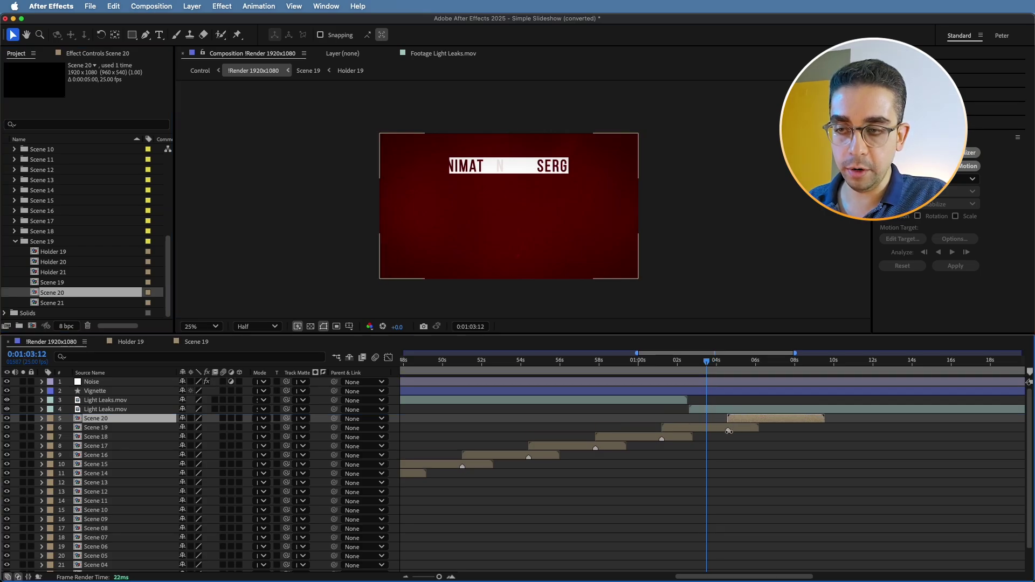
click(709, 429)
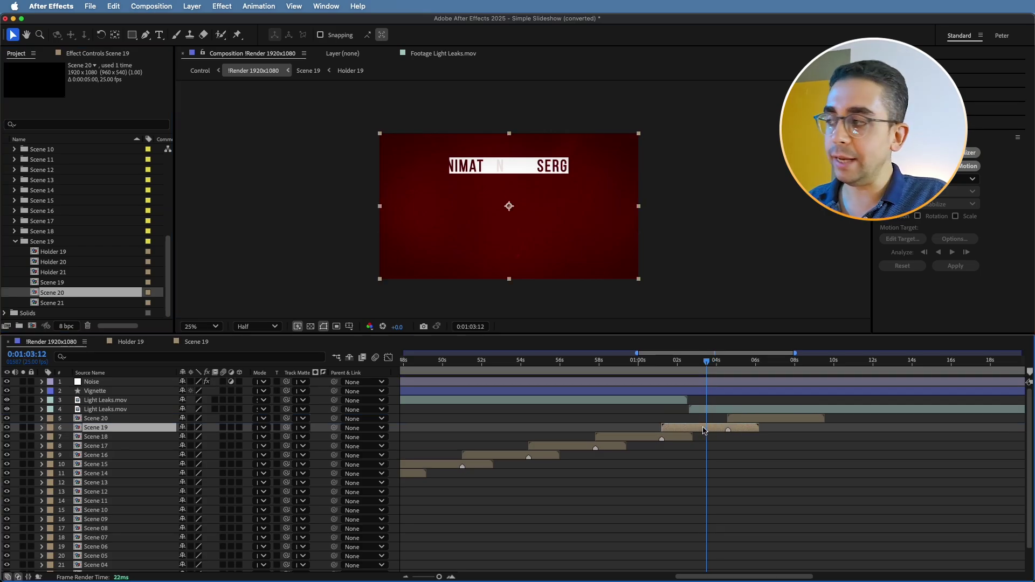
double_click(53, 252)
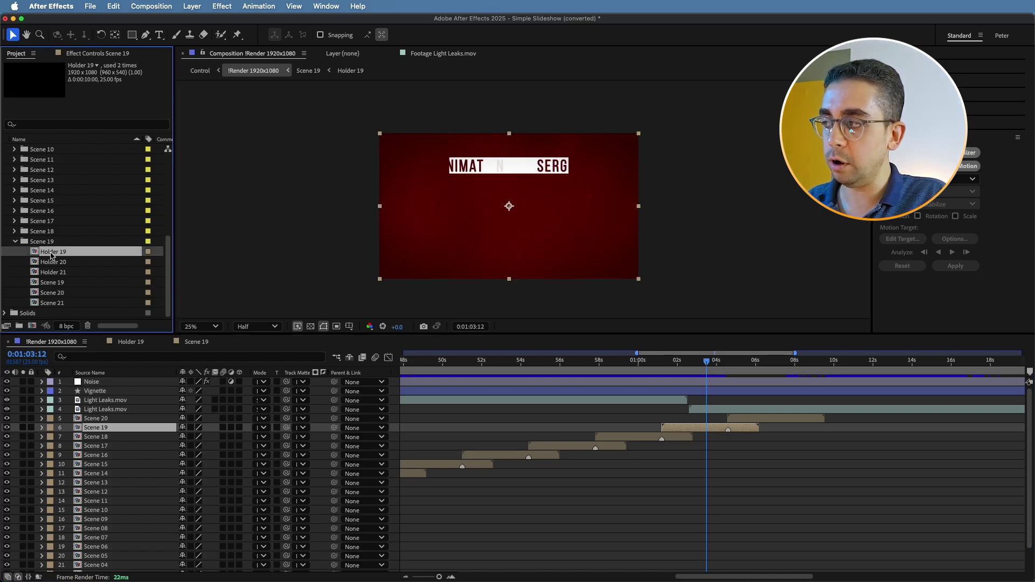
scroll(79, 130, up, 5)
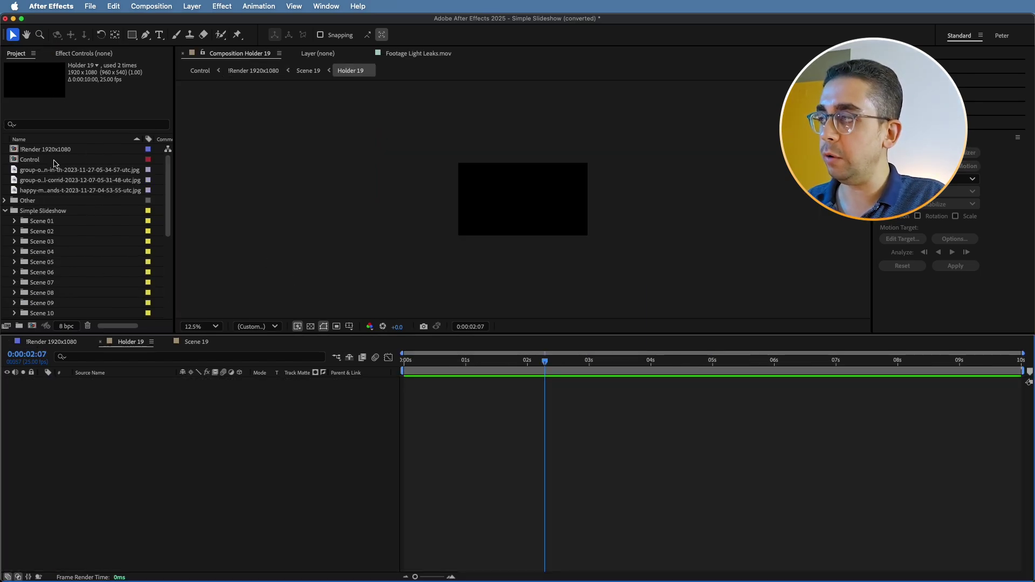
drag(54, 169, 86, 436)
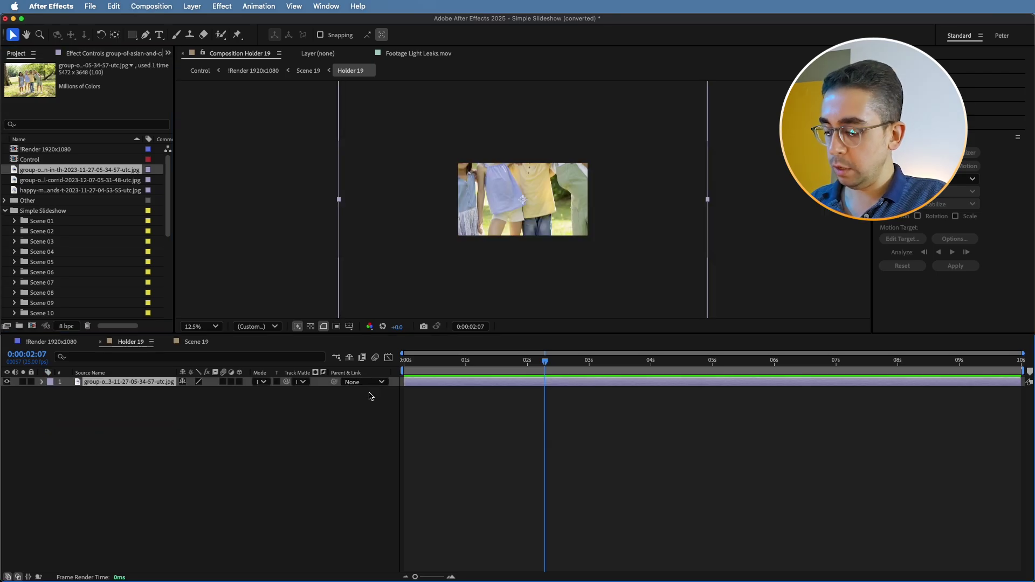
key(s)
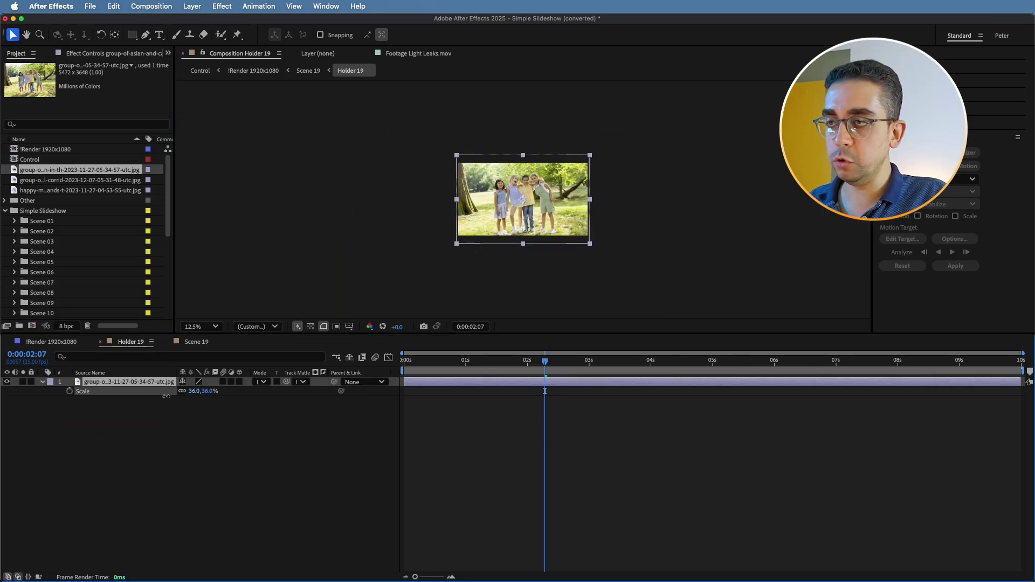
click(78, 342)
drag(700, 366, 753, 375)
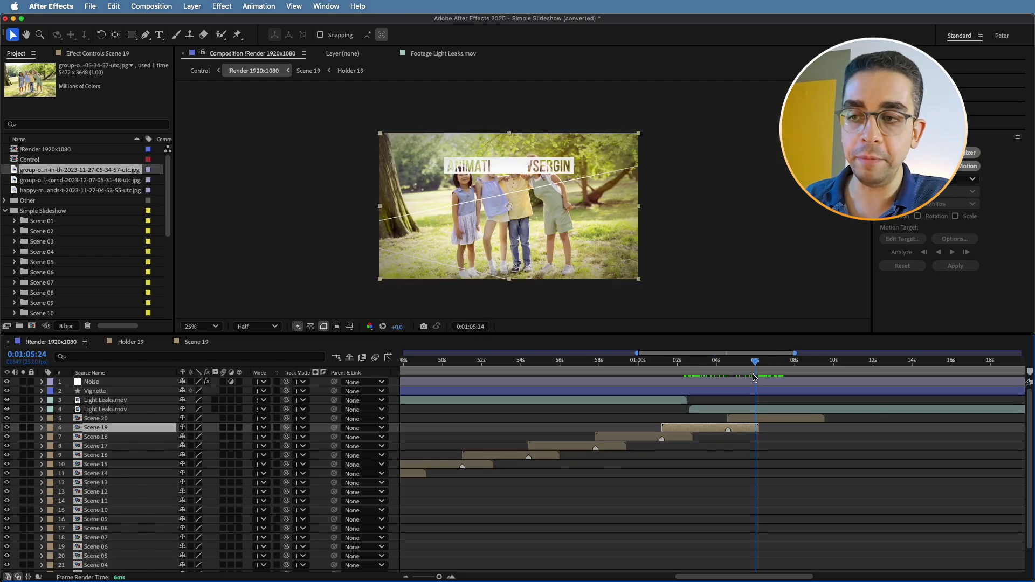
Open Holder 20 and add the school-corridor kids photo as a layer, with the time indicator at 0:00:00:00.
click(768, 420)
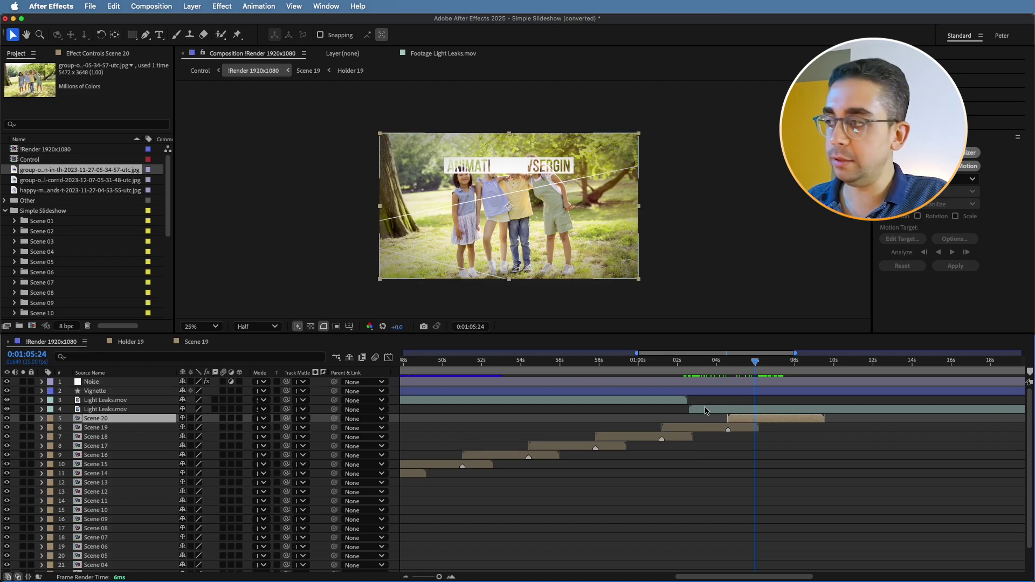
scroll(120, 290, down, 5)
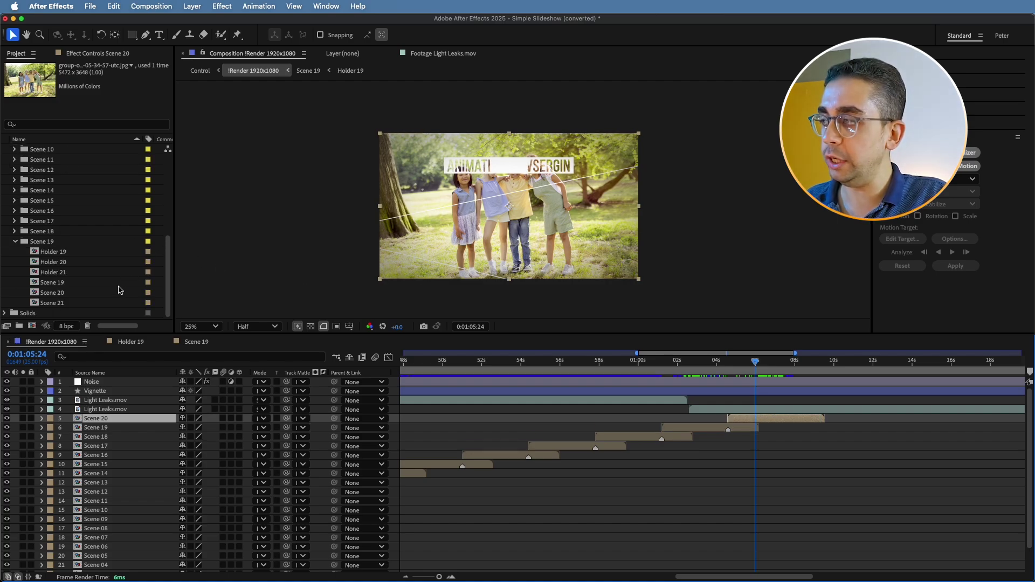
click(61, 267)
double_click(79, 268)
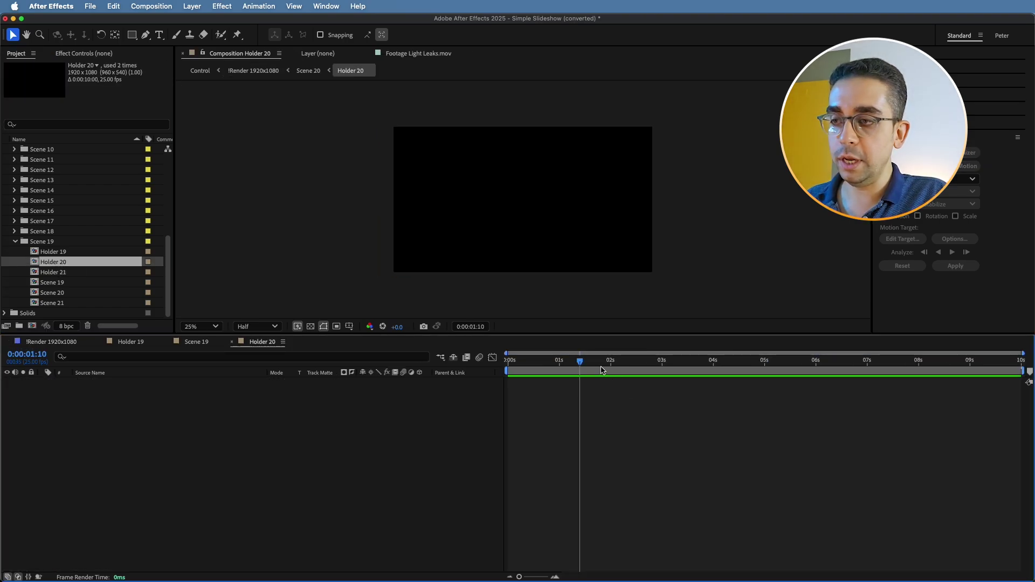
key(Home)
scroll(34, 184, up, 5)
click(37, 181)
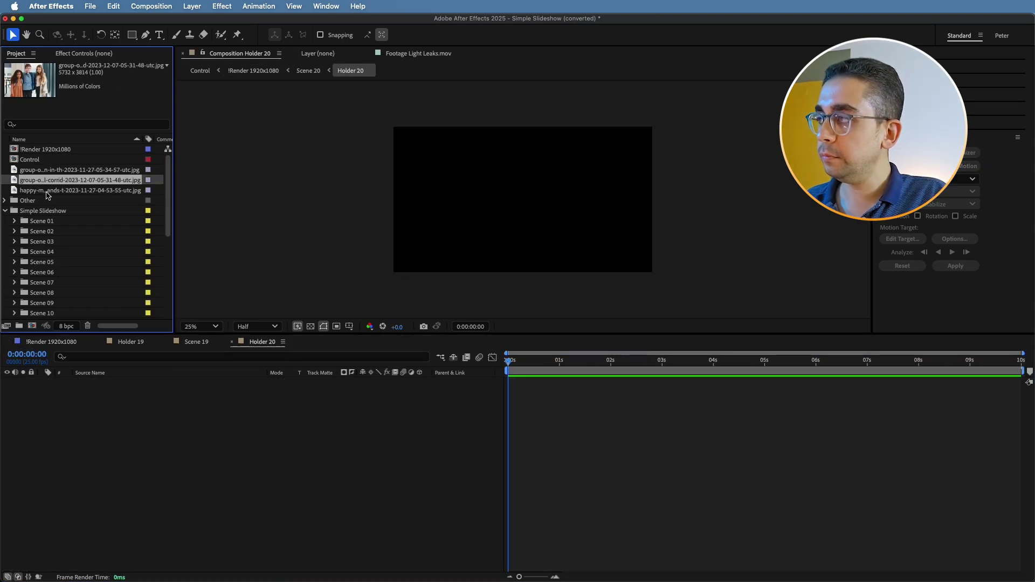
drag(34, 181, 216, 442)
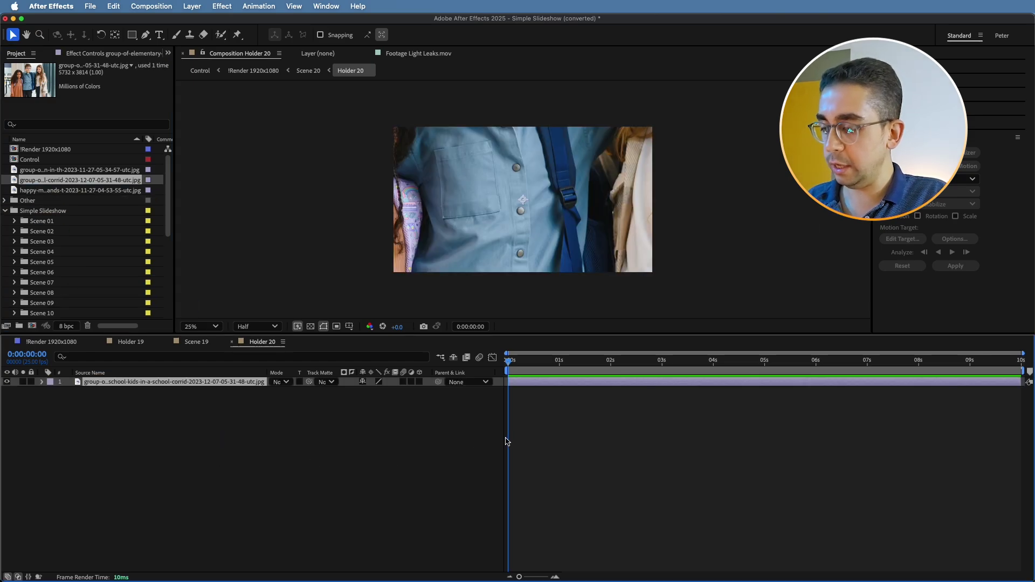
Scale the Holder 20 photo to 35%, shift it down to frame the children's faces, and preview both scenes in !Render 1920x1080.
key(s)
drag(380, 391, 347, 397)
drag(534, 251, 538, 266)
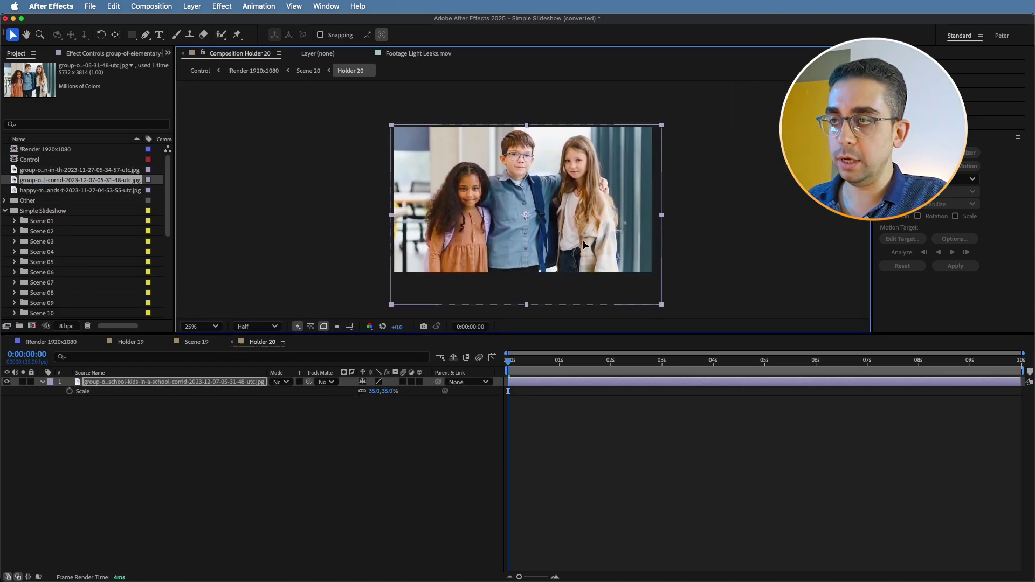
click(64, 342)
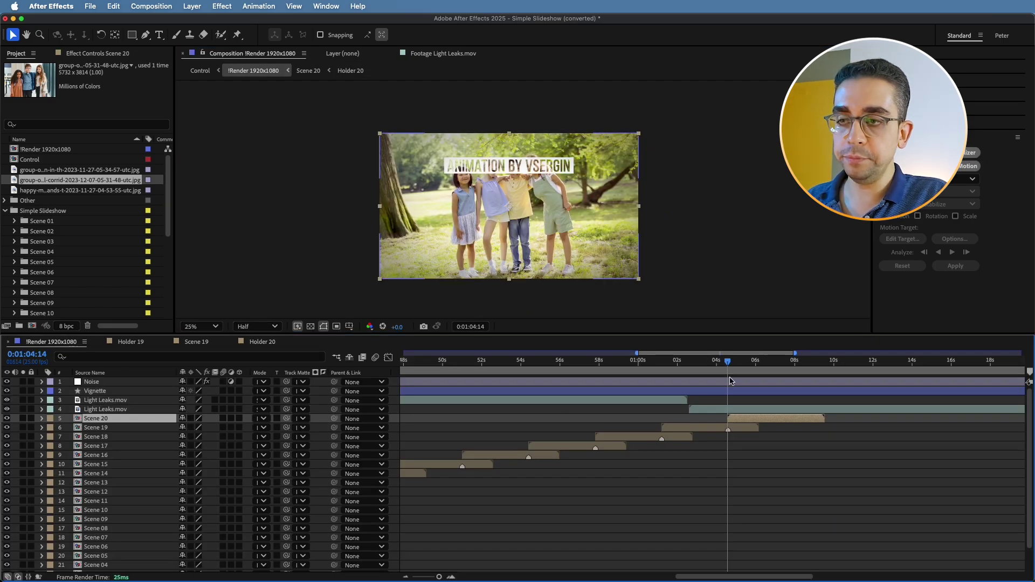
drag(726, 365, 710, 367)
drag(765, 367, 782, 366)
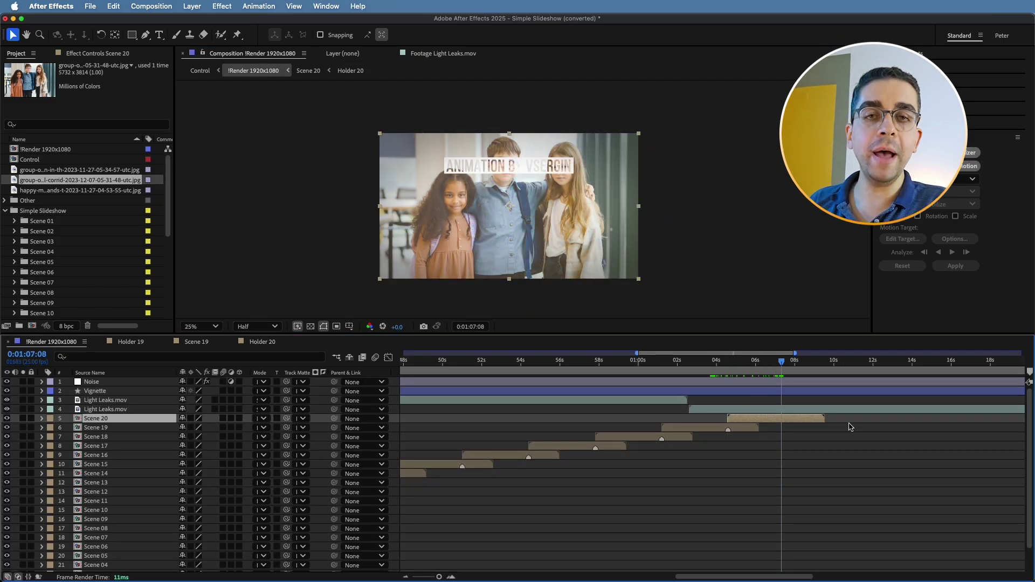